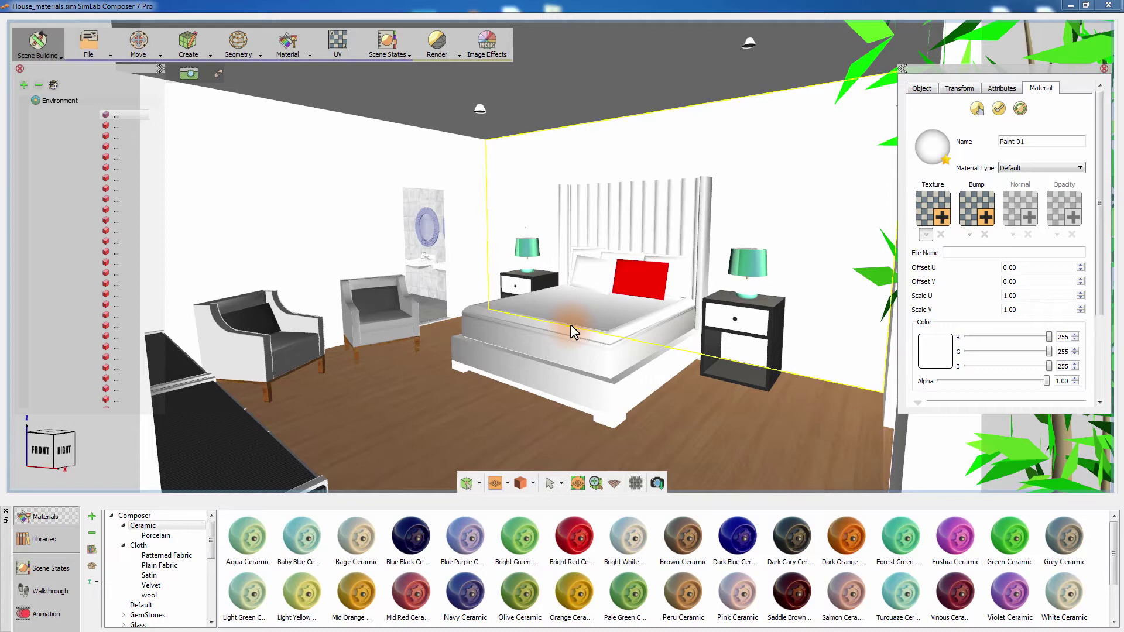
# Step: Select the mattress, bed, armchairs, mirror and floor to inspect their materials
pyautogui.click(570, 342)
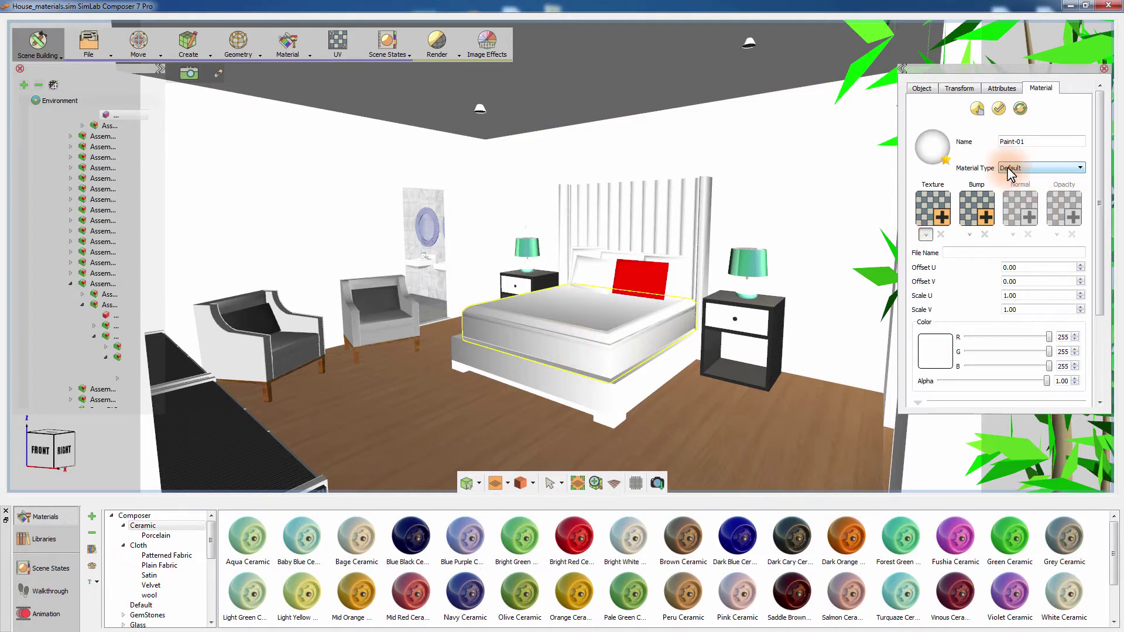
pyautogui.click(611, 393)
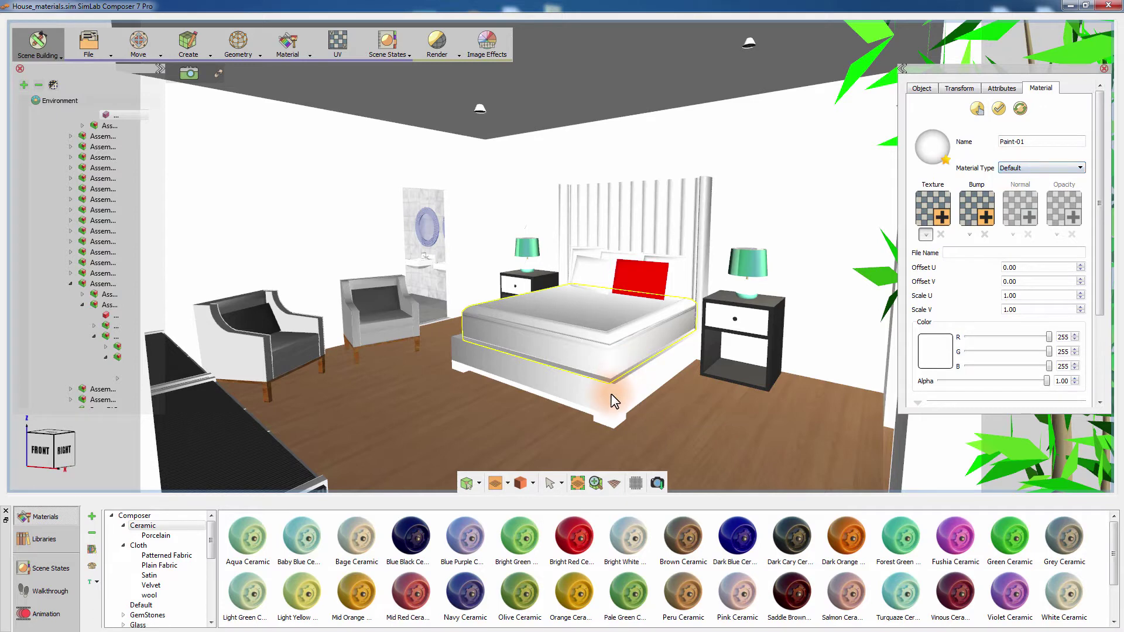
pyautogui.click(451, 364)
pyautogui.click(391, 314)
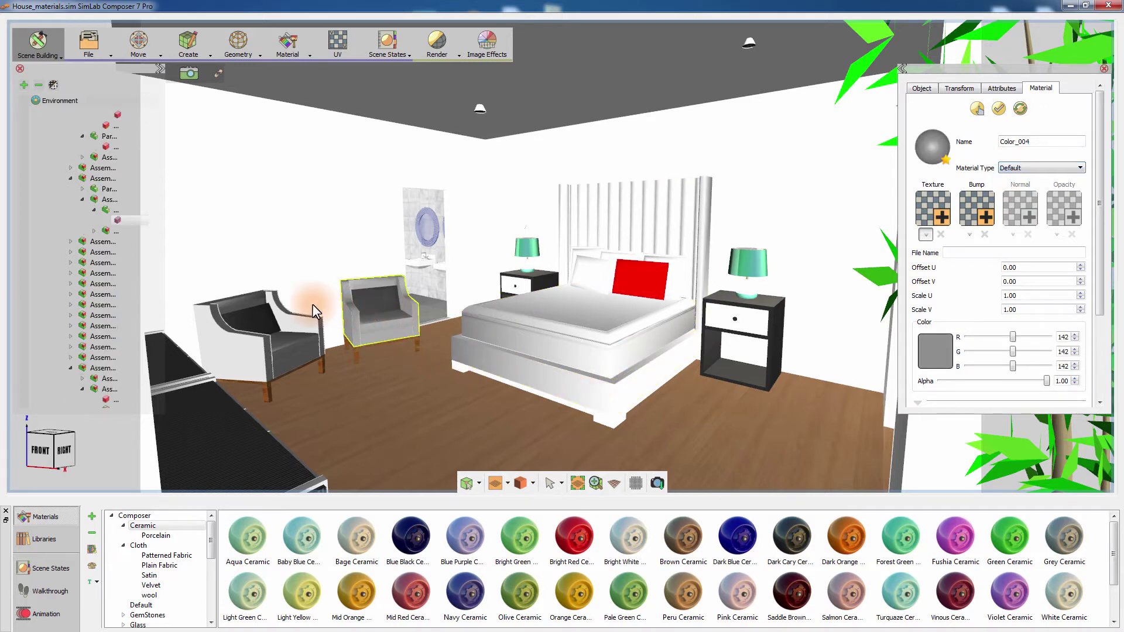
pyautogui.click(300, 318)
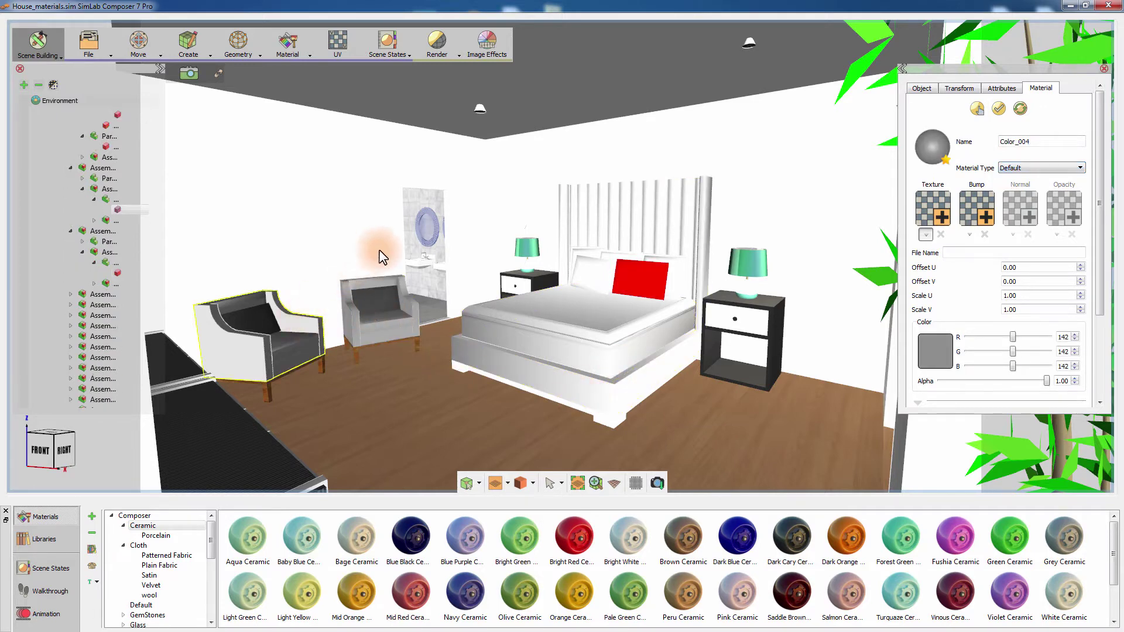
pyautogui.click(422, 236)
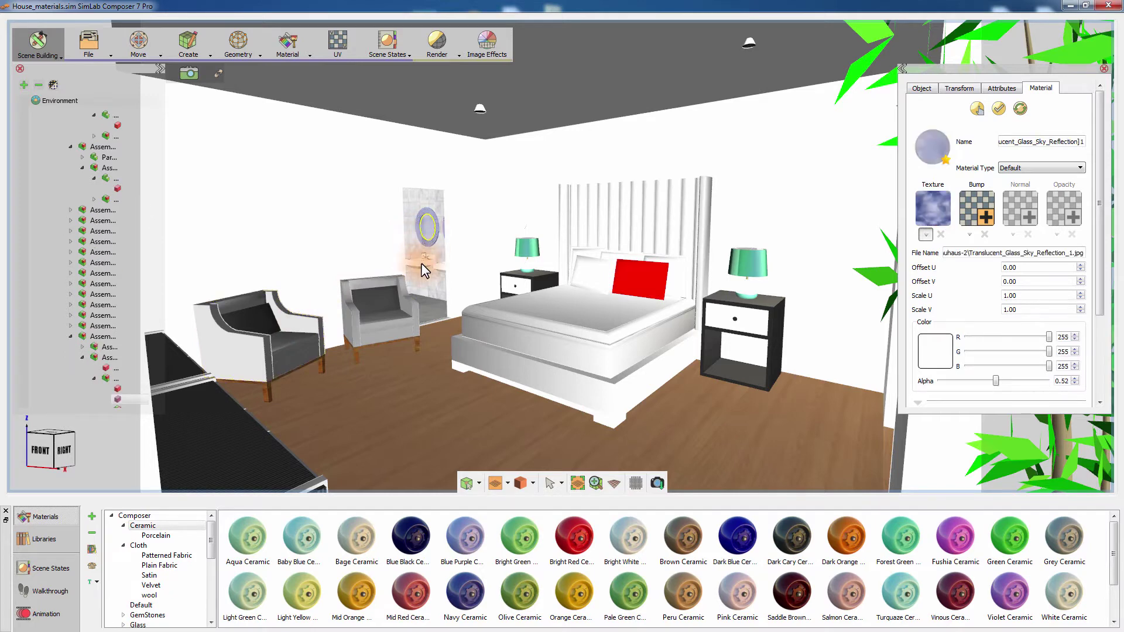
pyautogui.click(414, 383)
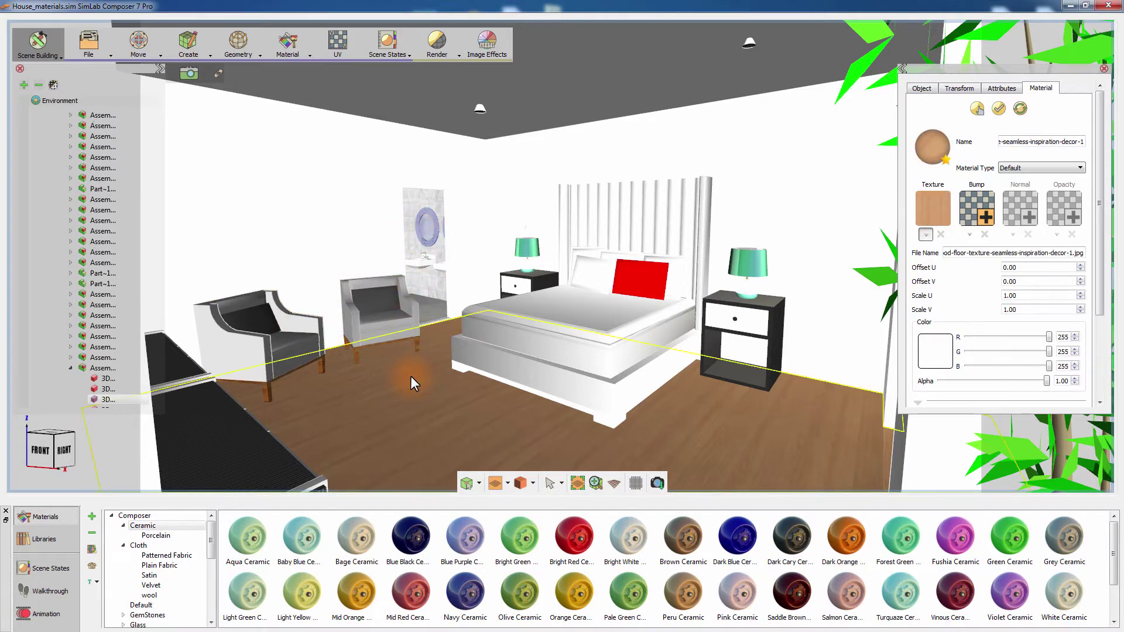
# Step: Show all materials used in the scene in the Scene Materials list
pyautogui.click(306, 46)
pyautogui.click(304, 78)
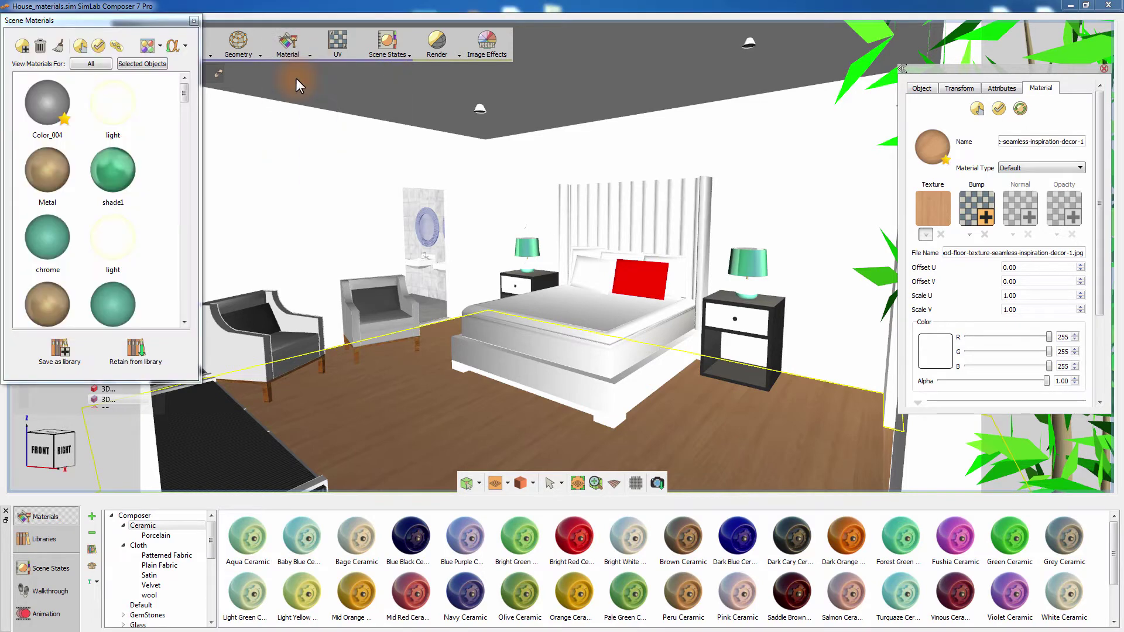
pyautogui.moveTo(183, 93)
pyautogui.mouseDown()
pyautogui.moveTo(192, 188)
pyautogui.moveTo(182, 239)
pyautogui.moveTo(195, 296)
pyautogui.moveTo(183, 286)
pyautogui.moveTo(185, 89)
pyautogui.mouseUp()
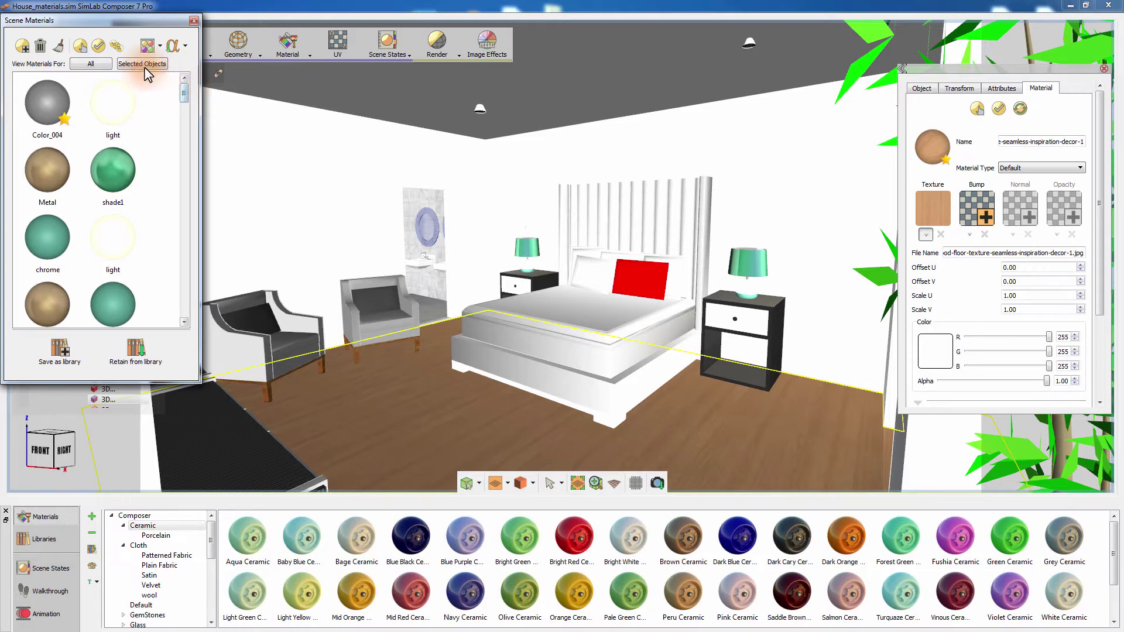
# Step: Merge identical materials, then list only the nightstand drawer's 0129_WhiteSmoke material
pyautogui.click(116, 47)
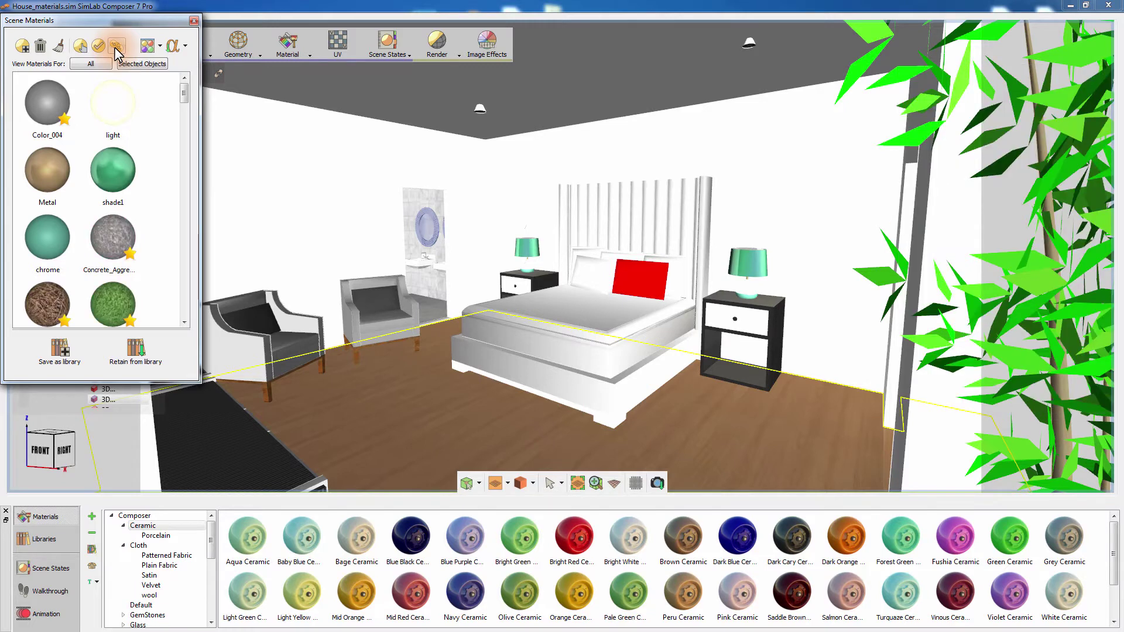
pyautogui.click(747, 319)
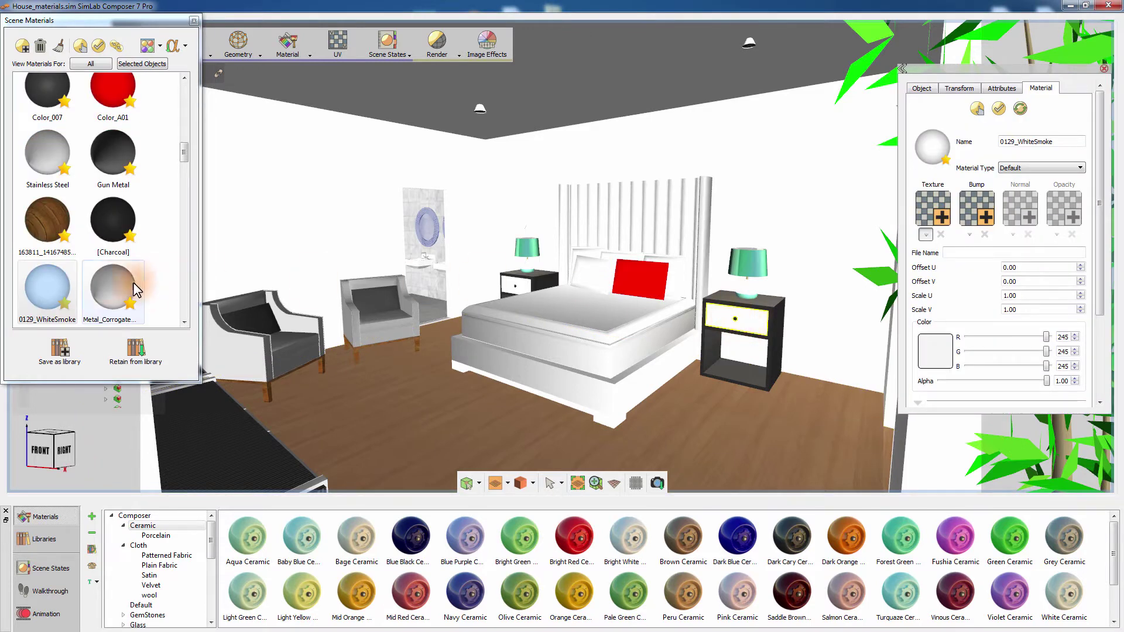
pyautogui.click(134, 63)
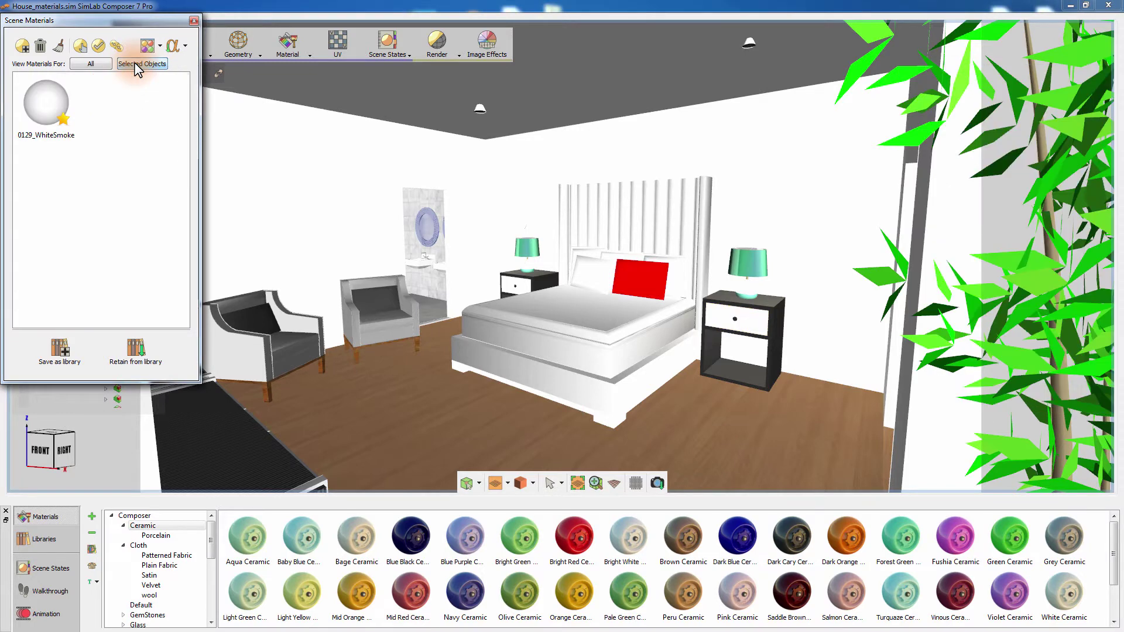
# Step: Select every object using 0129_WhiteSmoke and open the right drawer's material settings
pyautogui.rightClick(59, 97)
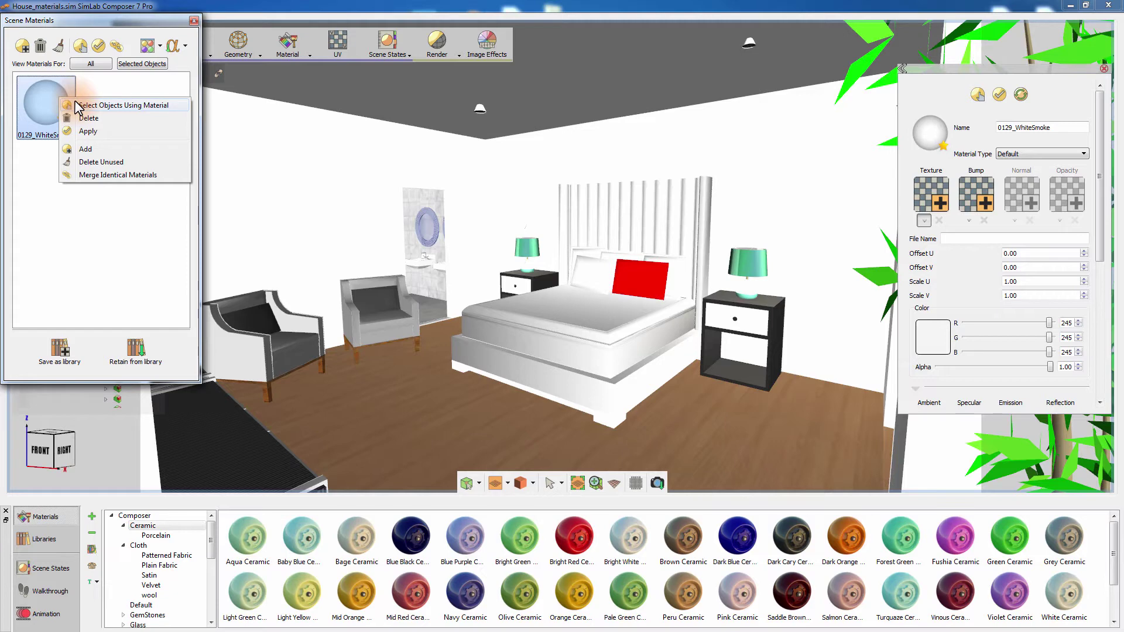
pyautogui.click(76, 105)
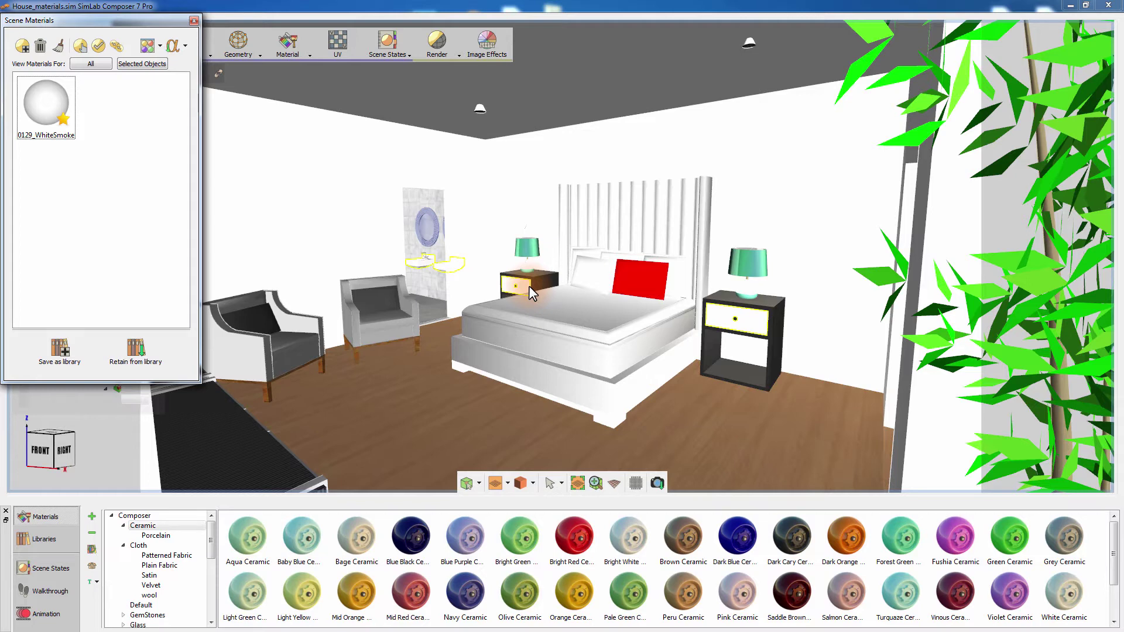
pyautogui.doubleClick(711, 322)
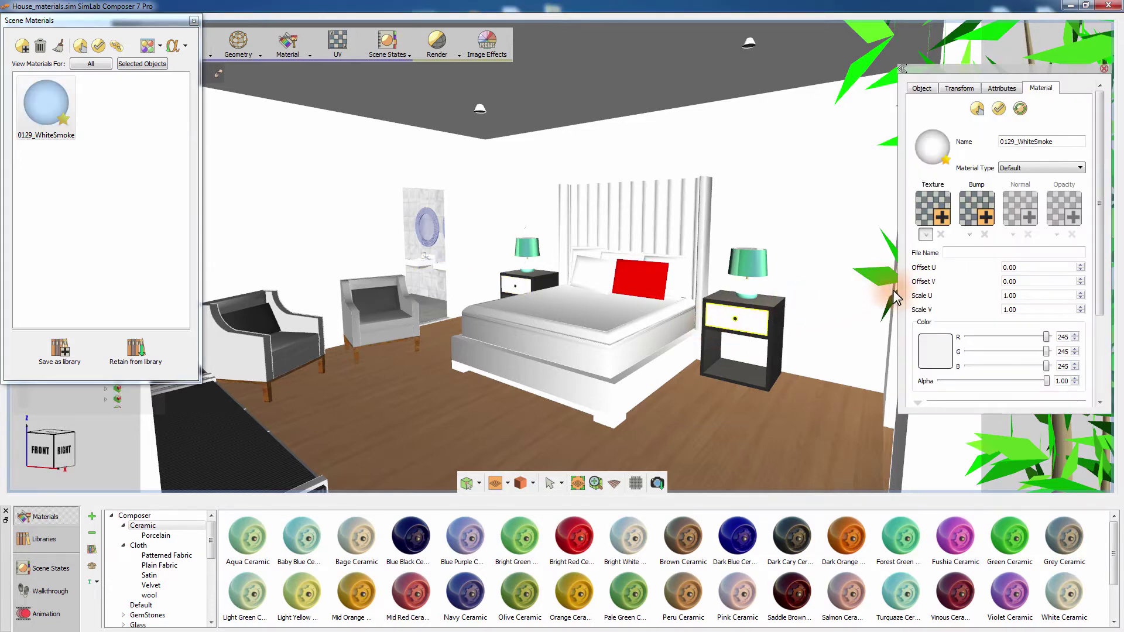
# Step: Change the 0129_WhiteSmoke material type to Plastic
pyautogui.click(1019, 169)
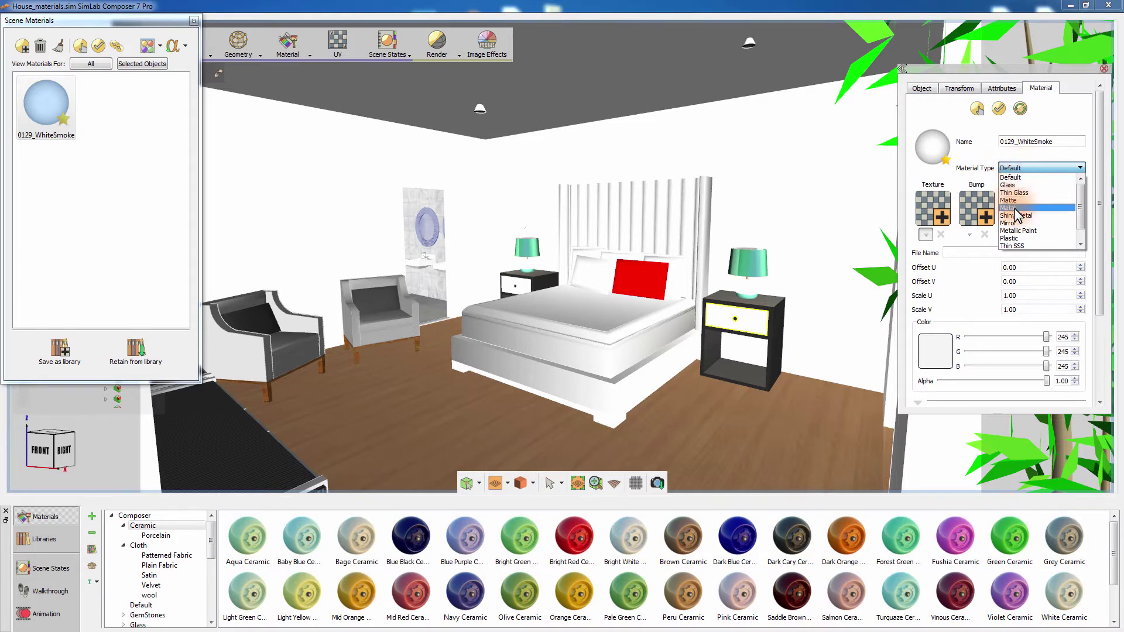
pyautogui.moveTo(1079, 194)
pyautogui.mouseDown()
pyautogui.moveTo(1073, 223)
pyautogui.moveTo(1077, 195)
pyautogui.mouseUp()
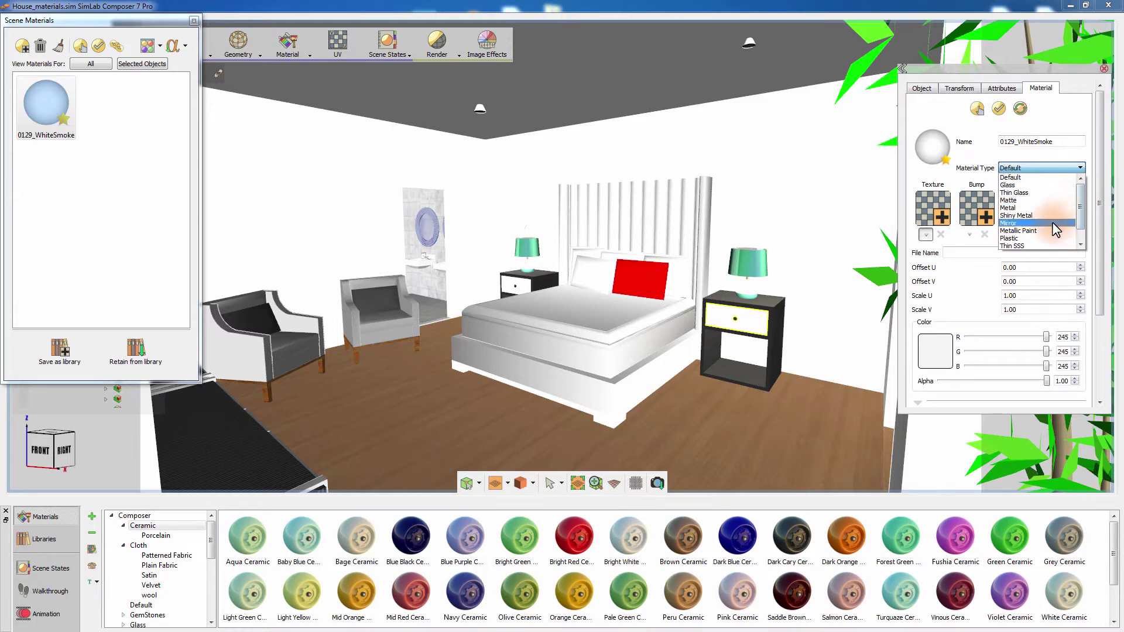
pyautogui.click(1034, 237)
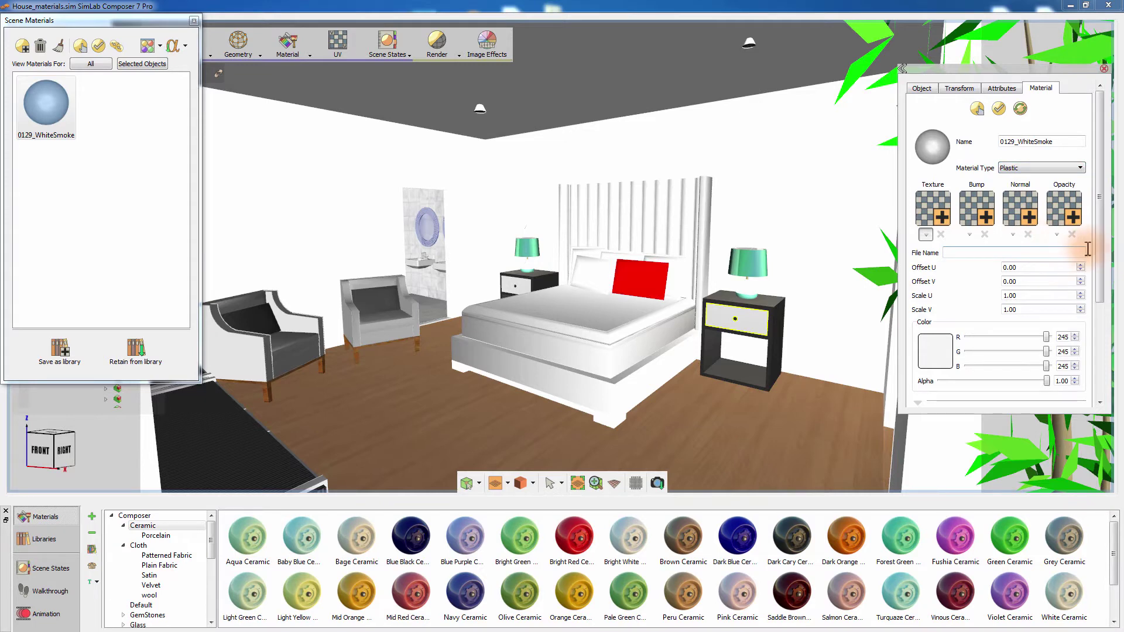
pyautogui.moveTo(1101, 251); pyautogui.dragTo(1094, 342)
# Step: Set the base colour to 245,236,183 and the reflection to 216,195,176
pyautogui.click(942, 237)
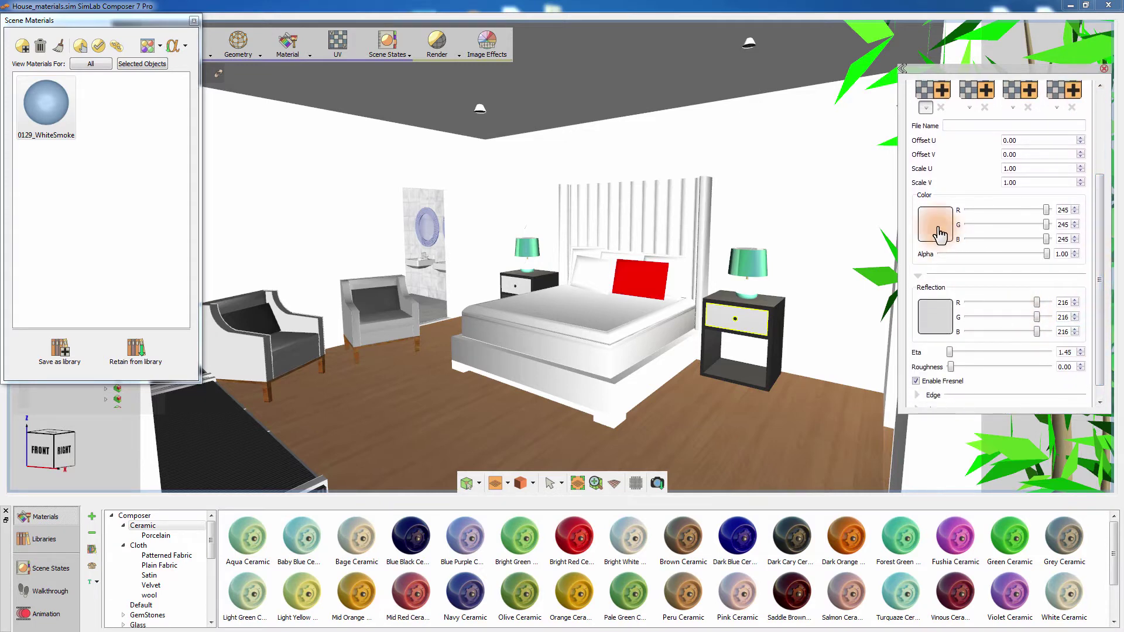
pyautogui.click(1072, 226)
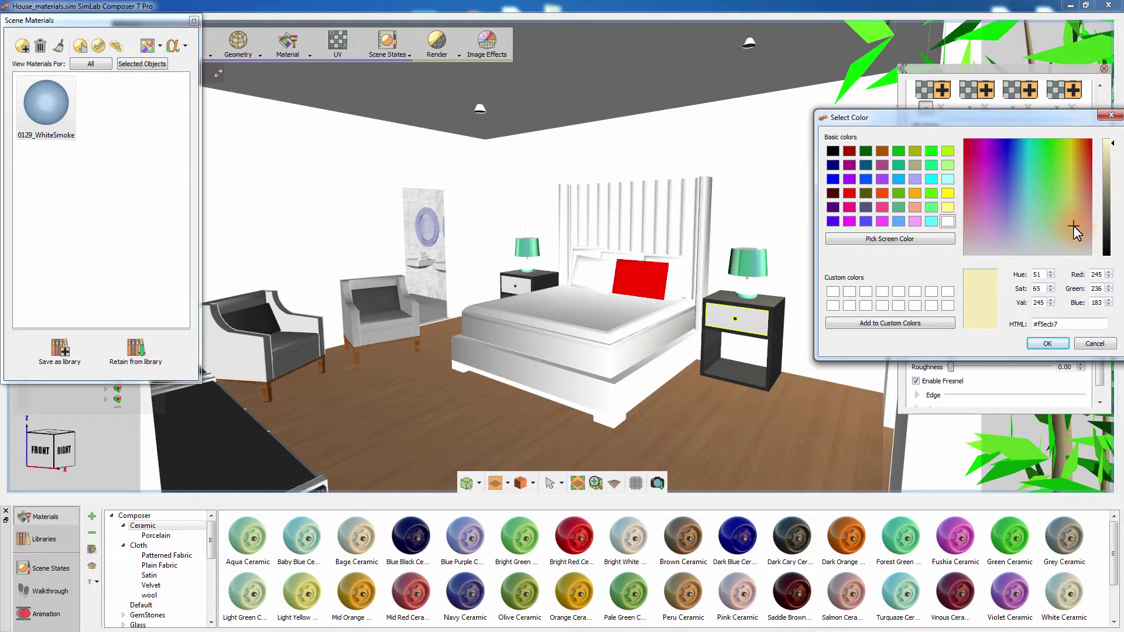
pyautogui.click(1058, 345)
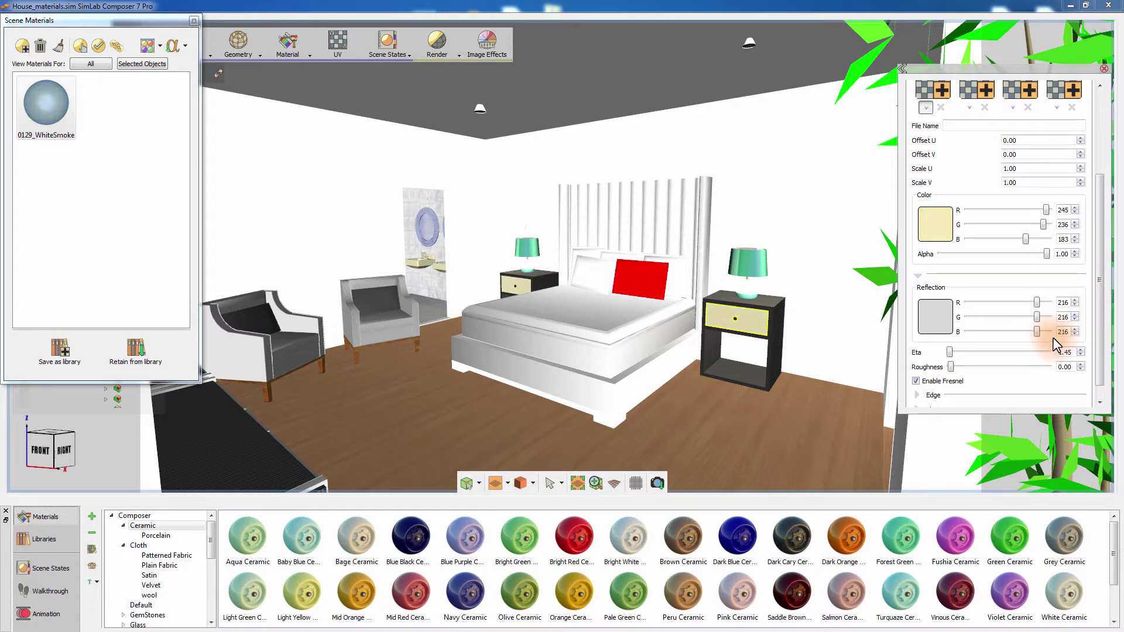
pyautogui.click(943, 311)
pyautogui.click(1080, 233)
pyautogui.click(1047, 343)
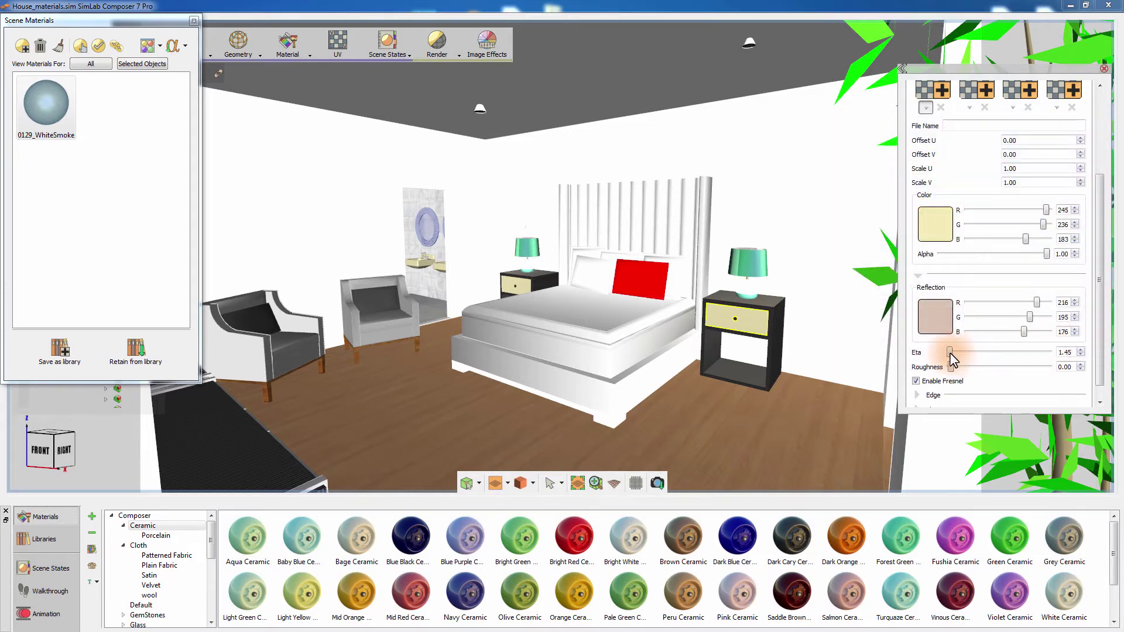
# Step: Set Eta to 1.40 and roughness to 0.26
pyautogui.moveTo(951, 353); pyautogui.dragTo(956, 353)
pyautogui.click(978, 350)
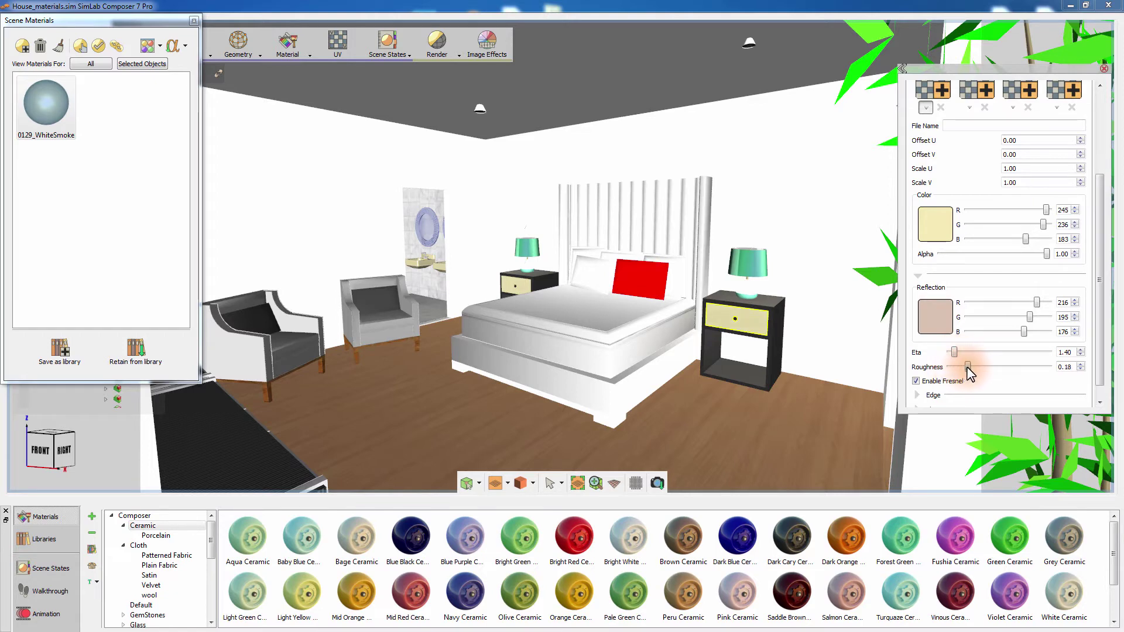
pyautogui.moveTo(956, 370); pyautogui.dragTo(978, 373)
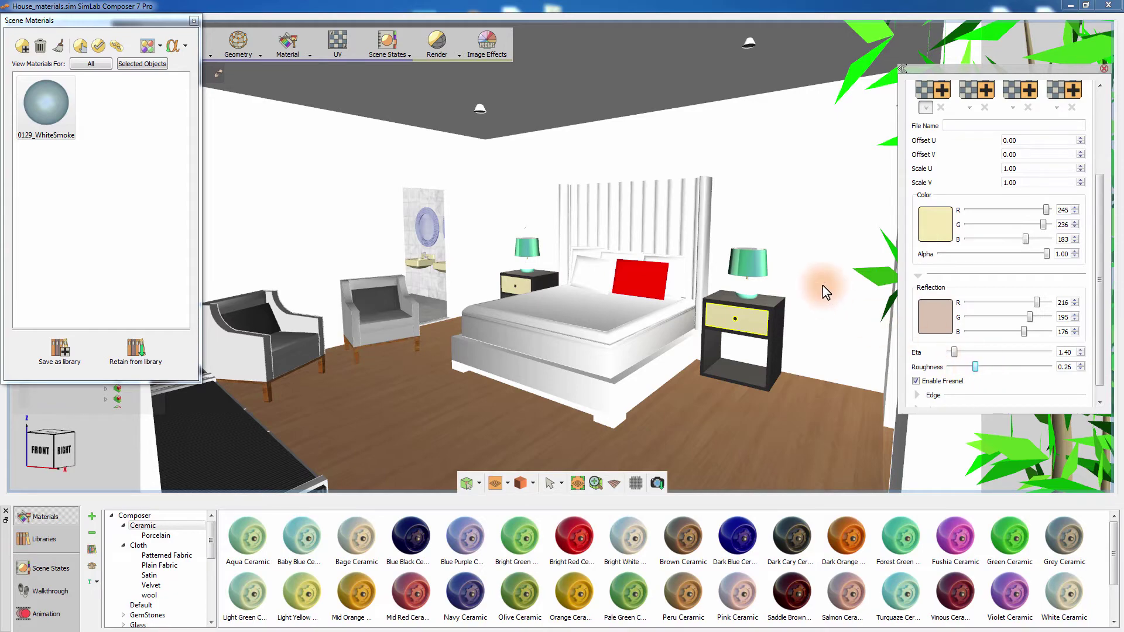
# Step: Switch the viewport to ray-traced rendering and shift the drawer colour toward salmon
pyautogui.scroll(10, 822, 292)
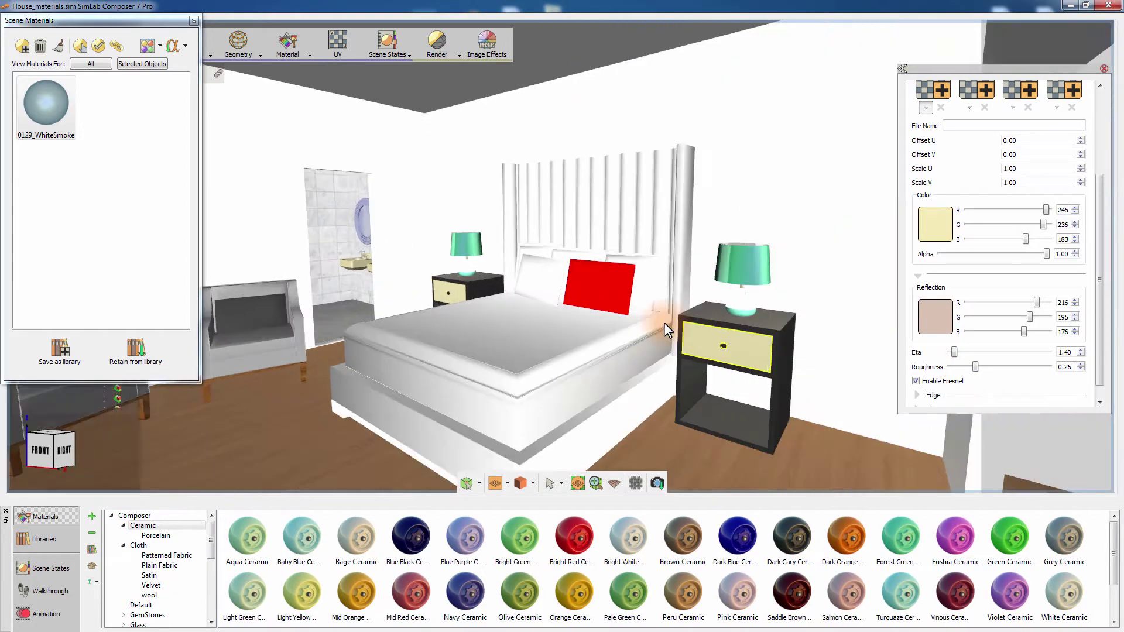
pyautogui.hotkey('ctrl', 'r')
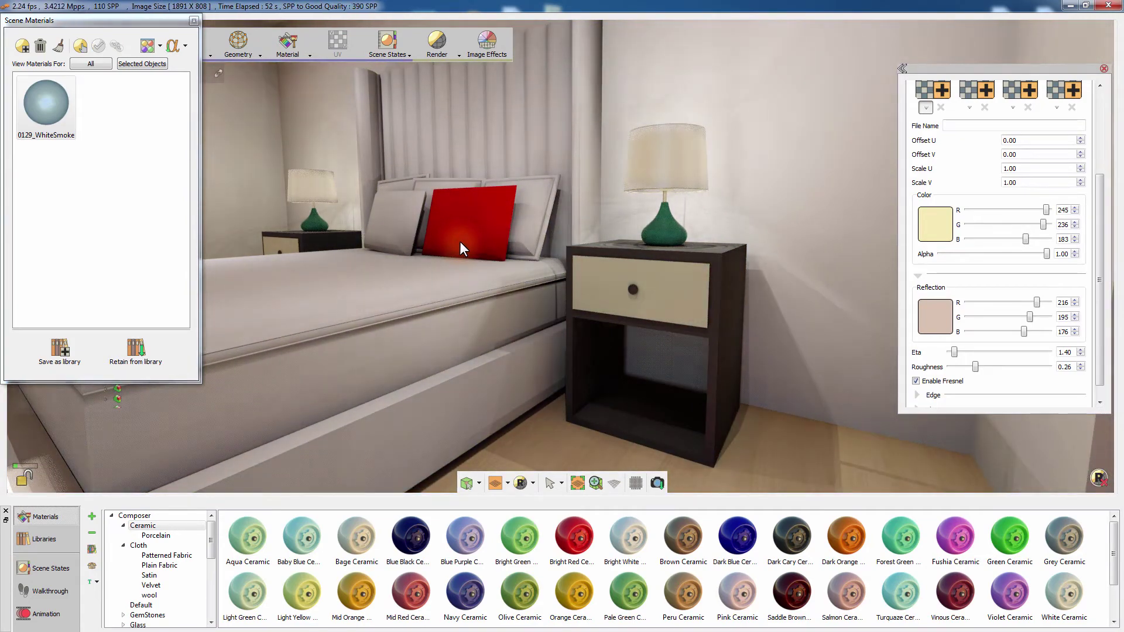
pyautogui.click(930, 233)
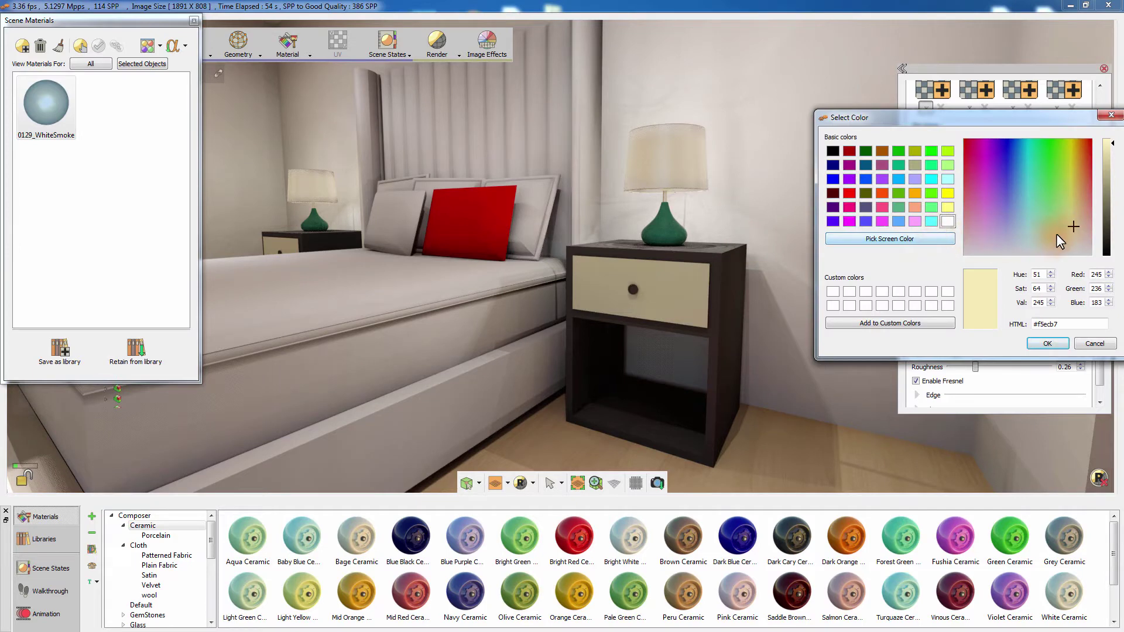
pyautogui.moveTo(1073, 227); pyautogui.dragTo(1086, 216)
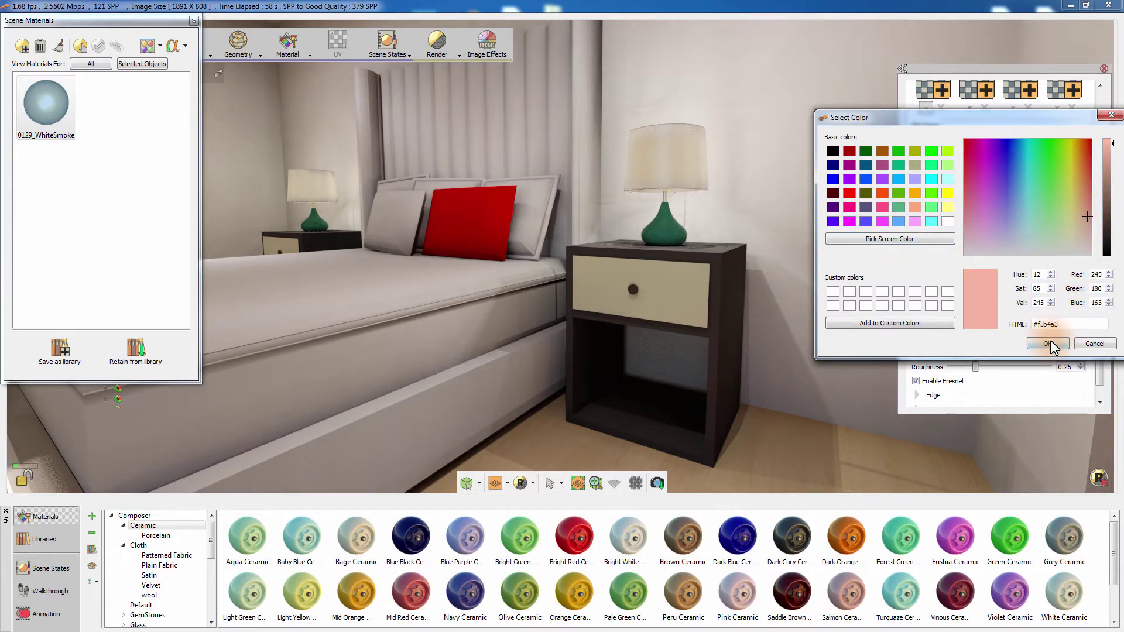
pyautogui.click(1049, 343)
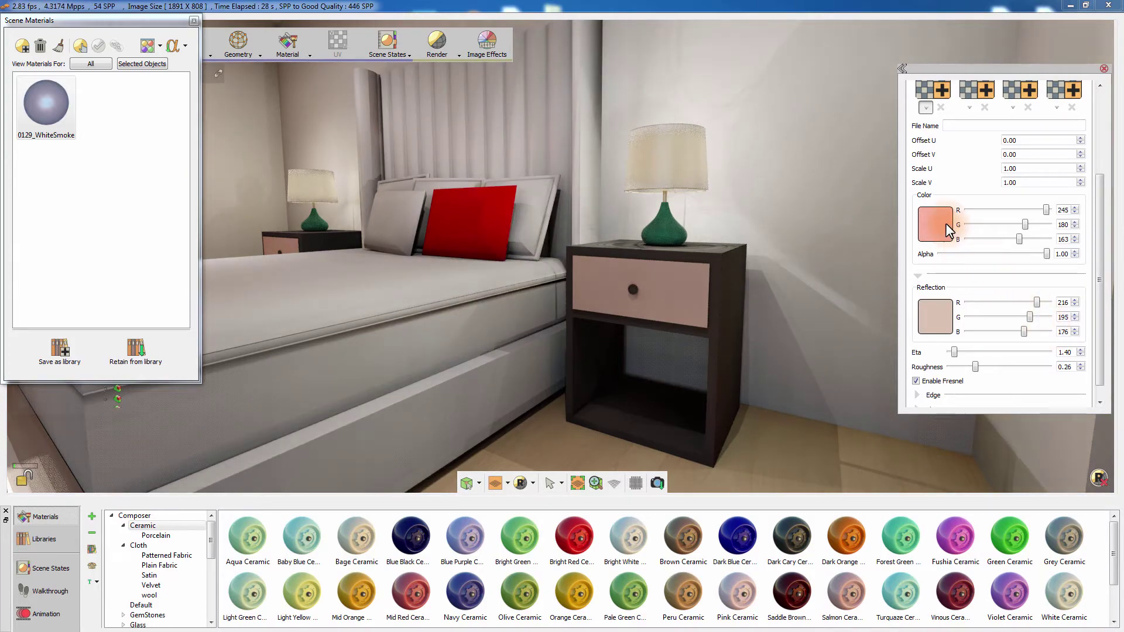
# Step: Try green for the drawer fronts, then pick pale cream 245, 241, 209
pyautogui.click(946, 223)
pyautogui.moveTo(1063, 210); pyautogui.dragTo(1044, 202)
pyautogui.click(1042, 343)
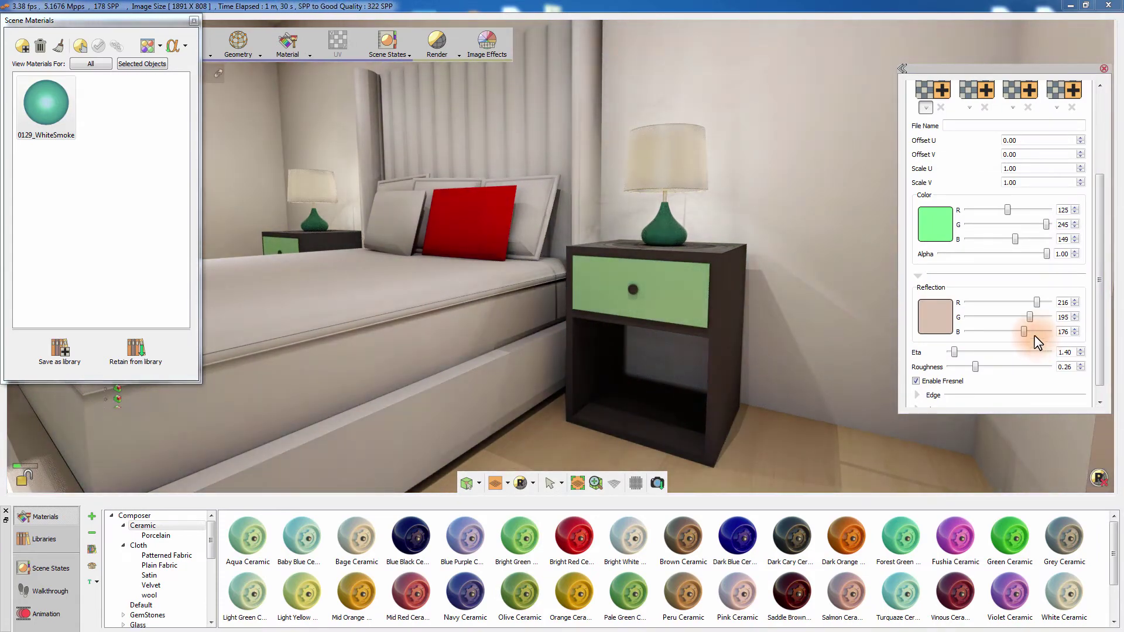
pyautogui.click(934, 224)
pyautogui.moveTo(1073, 228); pyautogui.dragTo(1072, 238)
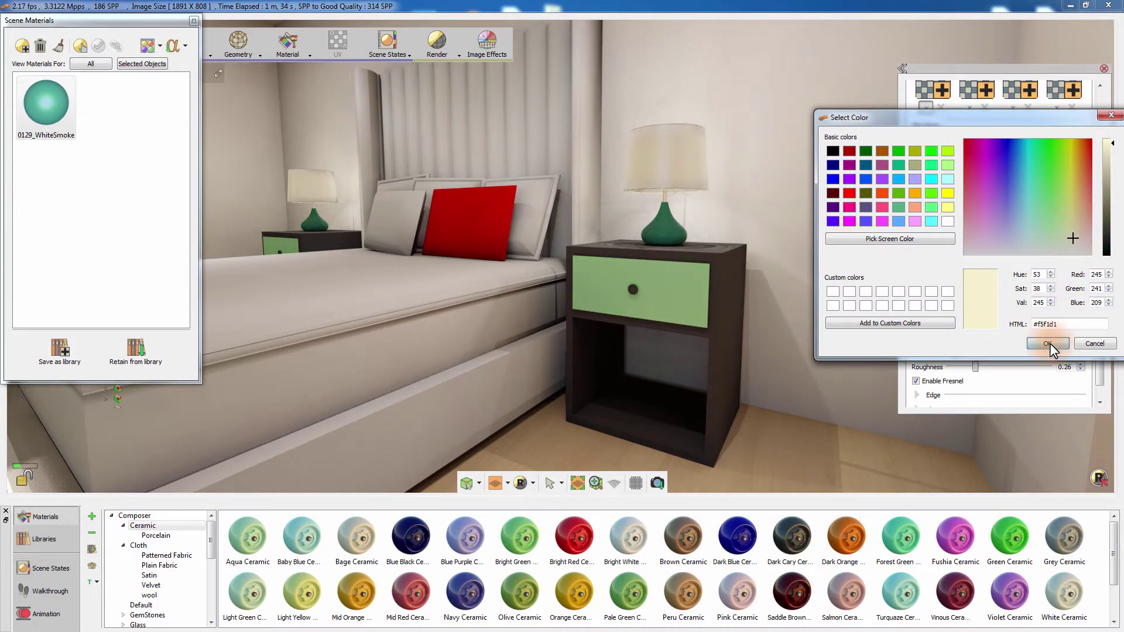
pyautogui.click(1047, 344)
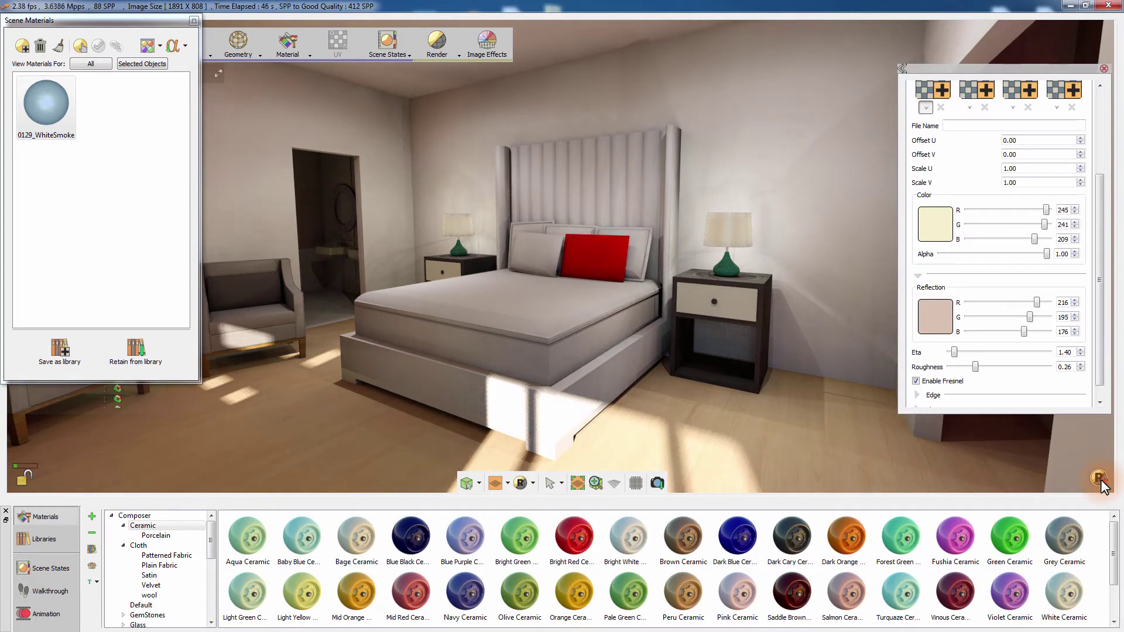
# Step: Leave real-time rendering and bring up the Blue Seamless fabric in the Cloth library
pyautogui.click(1099, 477)
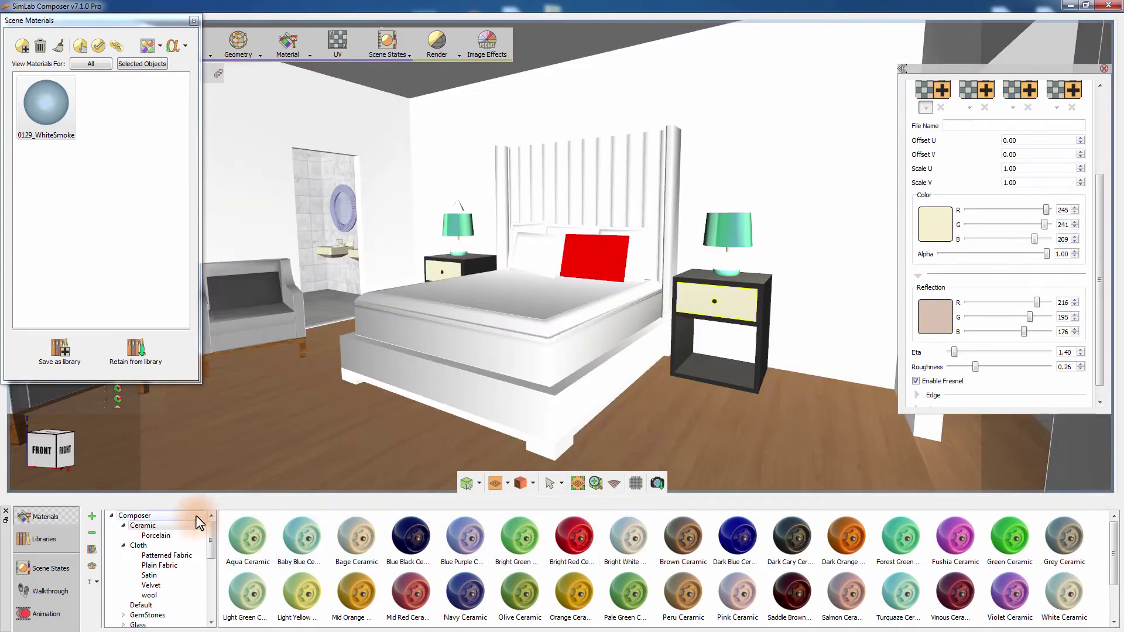
pyautogui.moveTo(212, 526)
pyautogui.mouseDown()
pyautogui.moveTo(206, 584)
pyautogui.moveTo(211, 527)
pyautogui.mouseUp()
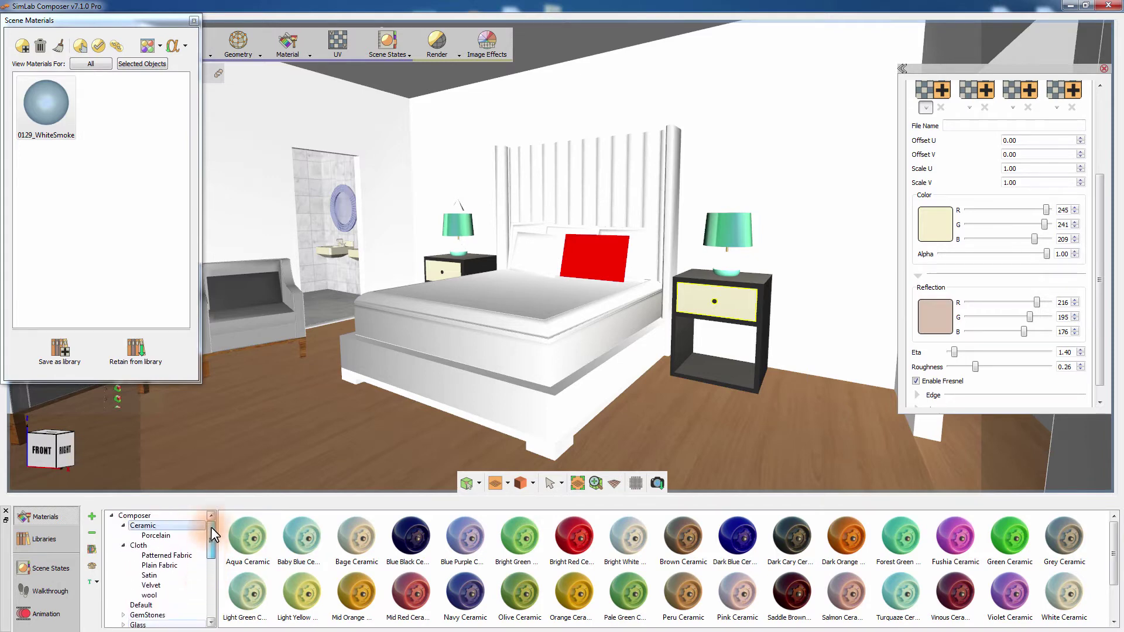
pyautogui.click(153, 546)
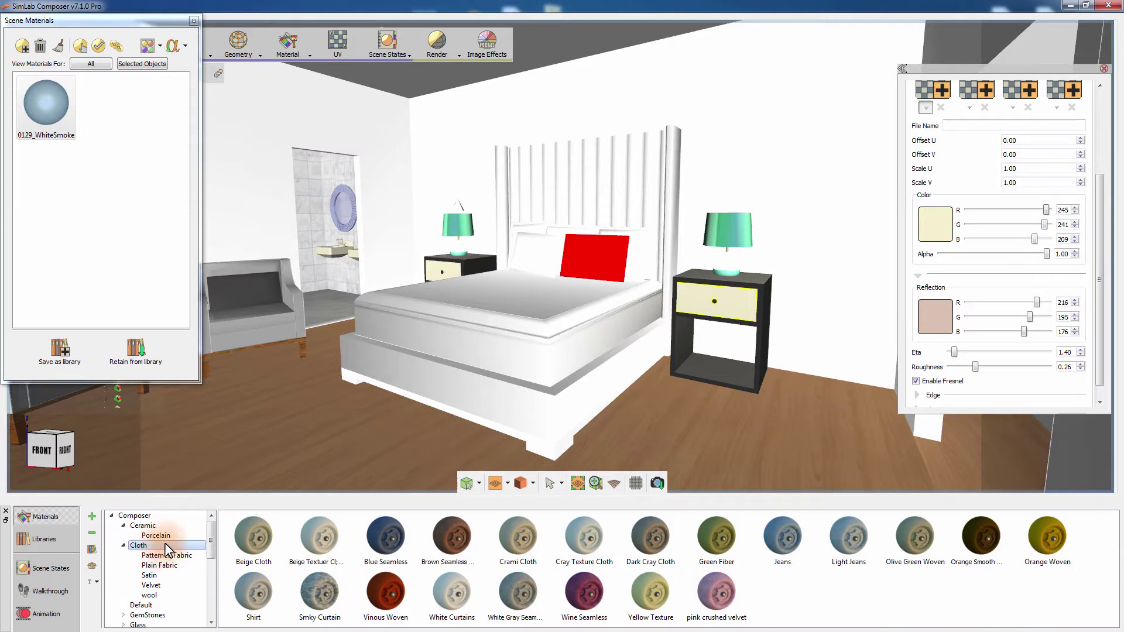
pyautogui.click(385, 534)
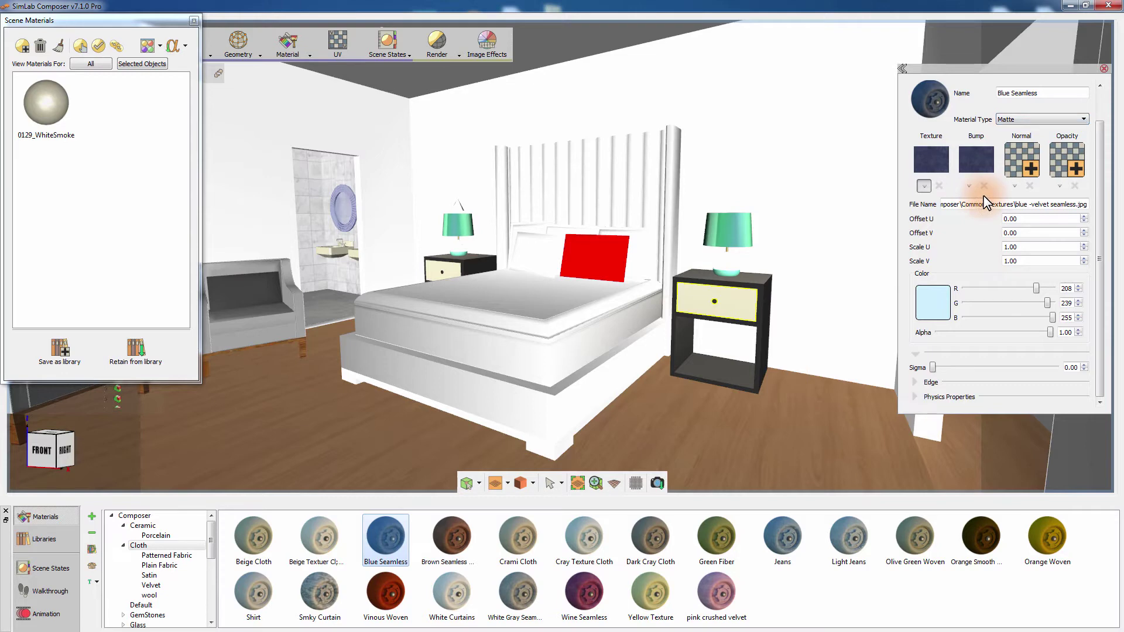
# Step: Apply Blue Seamless fabric to the armchairs and the chair's back cushion
pyautogui.moveTo(394, 403); pyautogui.dragTo(644, 404)
pyautogui.moveTo(383, 536); pyautogui.dragTo(399, 299)
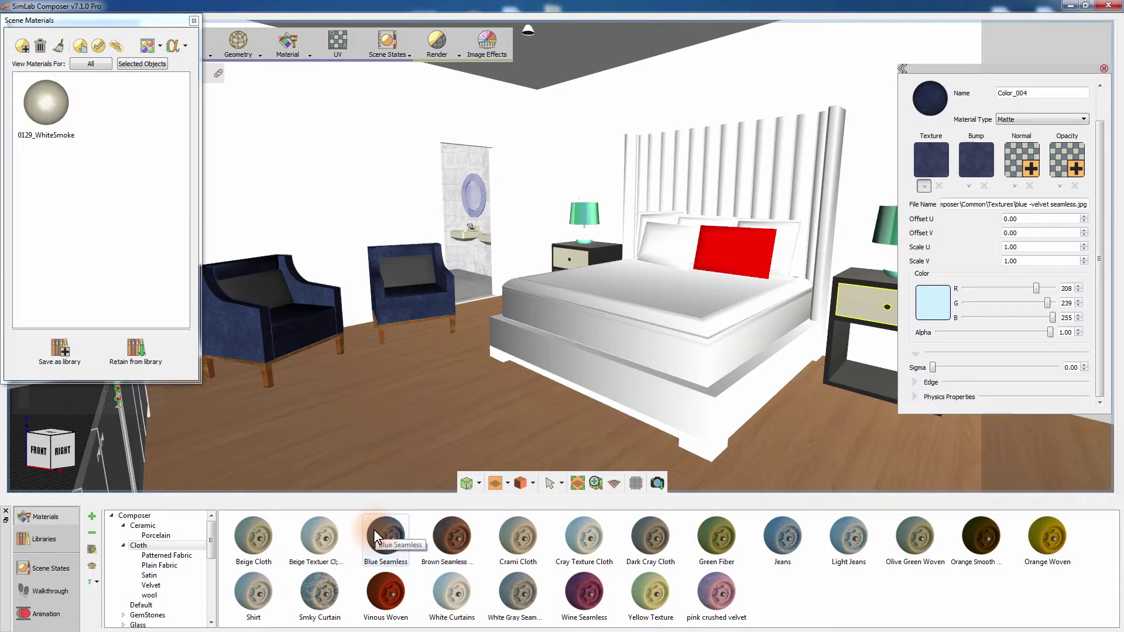
pyautogui.moveTo(373, 530); pyautogui.dragTo(384, 382)
pyautogui.moveTo(402, 272); pyautogui.dragTo(402, 271)
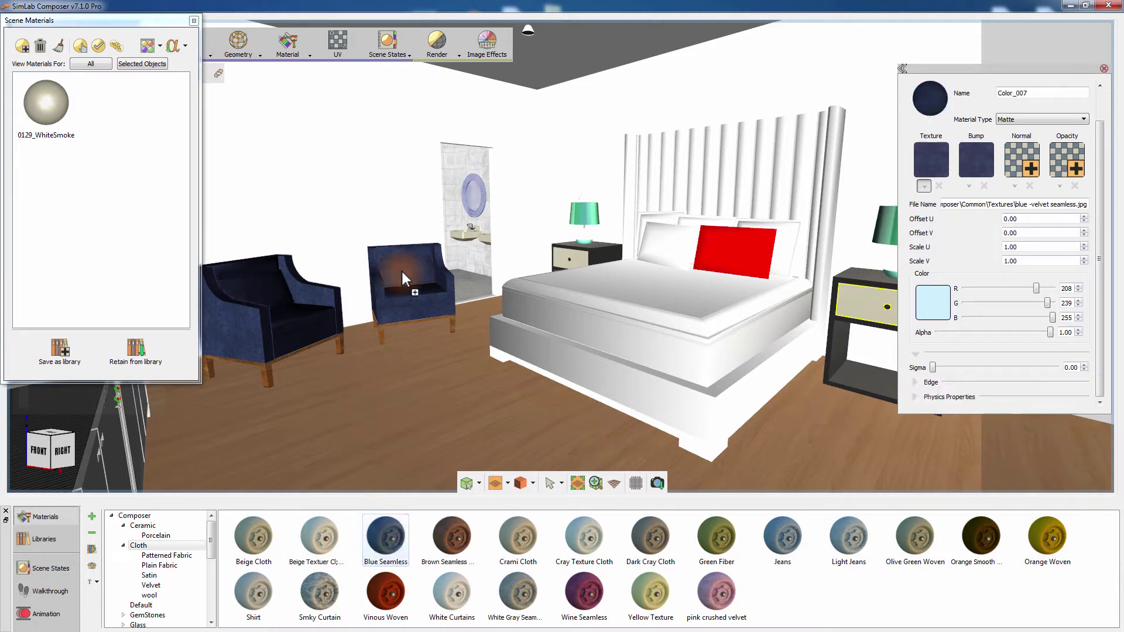
# Step: Try mint and yellow tints on the fabric, finally setting it to white (255, 255, 255)
pyautogui.click(936, 320)
pyautogui.moveTo(1017, 234)
pyautogui.mouseDown()
pyautogui.moveTo(1031, 236)
pyautogui.moveTo(1032, 219)
pyautogui.mouseUp()
pyautogui.click(1044, 343)
pyautogui.click(960, 268)
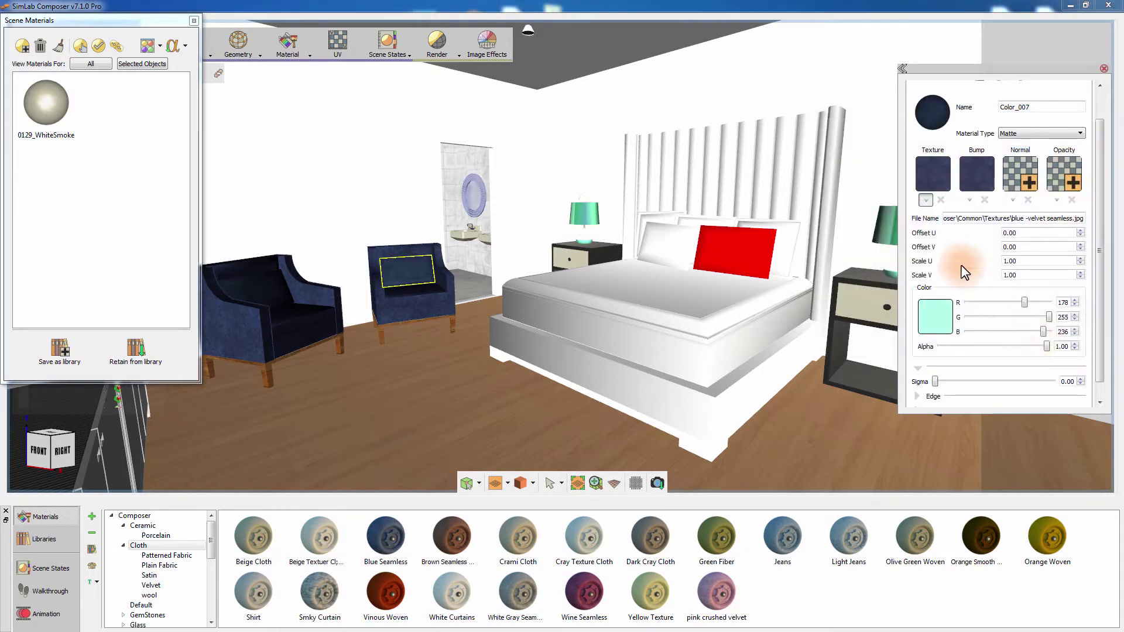
pyautogui.click(966, 207)
pyautogui.click(1064, 206)
pyautogui.click(1047, 343)
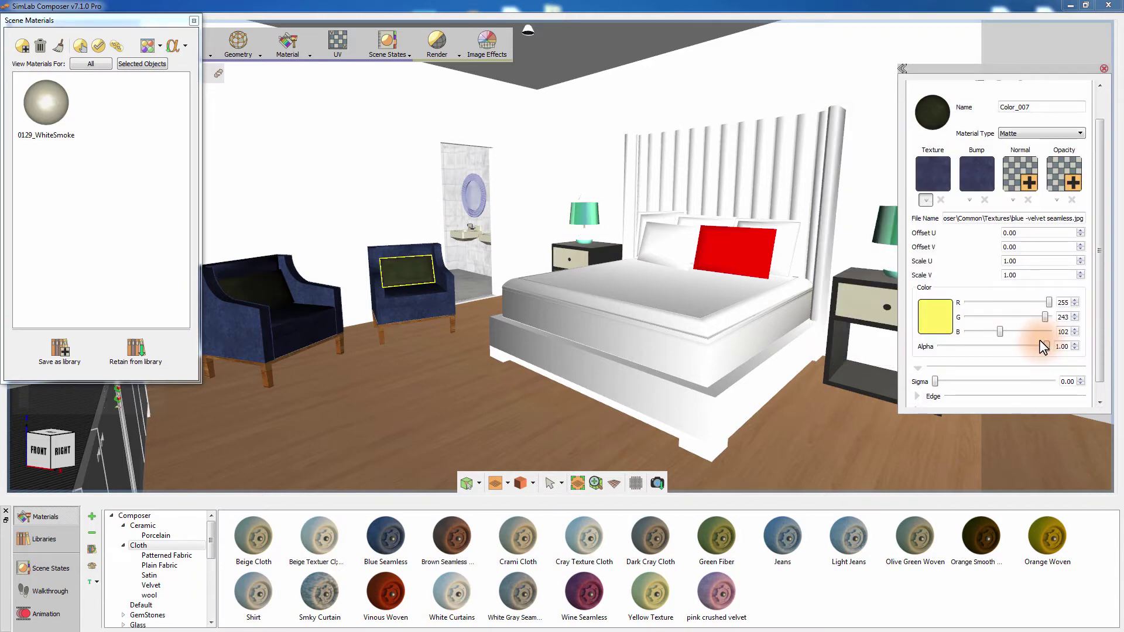
pyautogui.click(952, 319)
pyautogui.click(1065, 268)
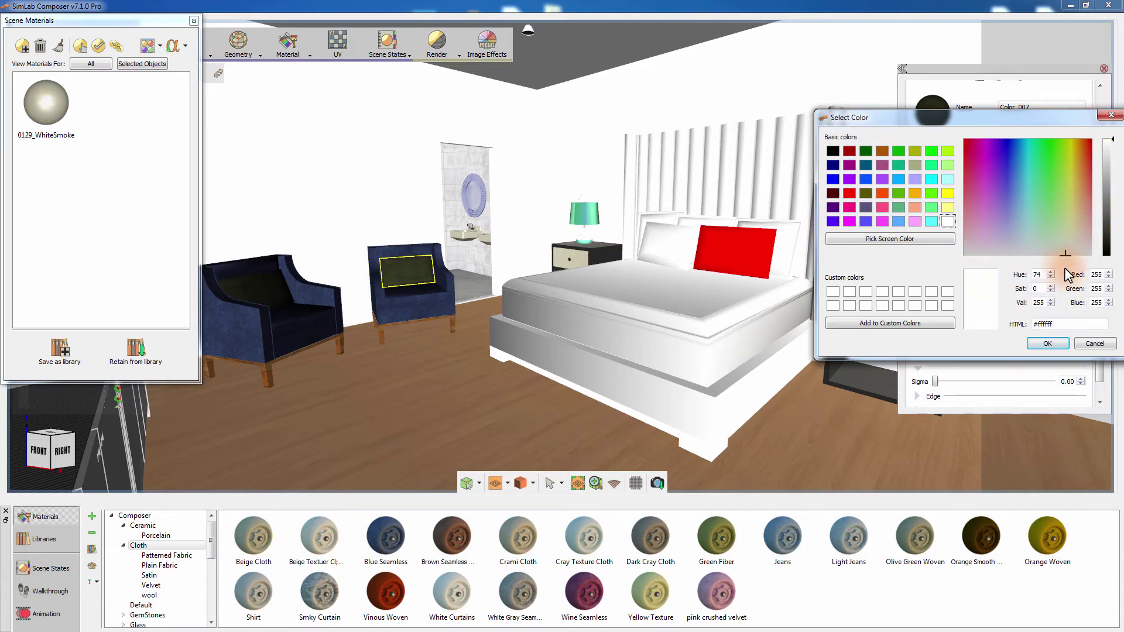
pyautogui.click(1055, 343)
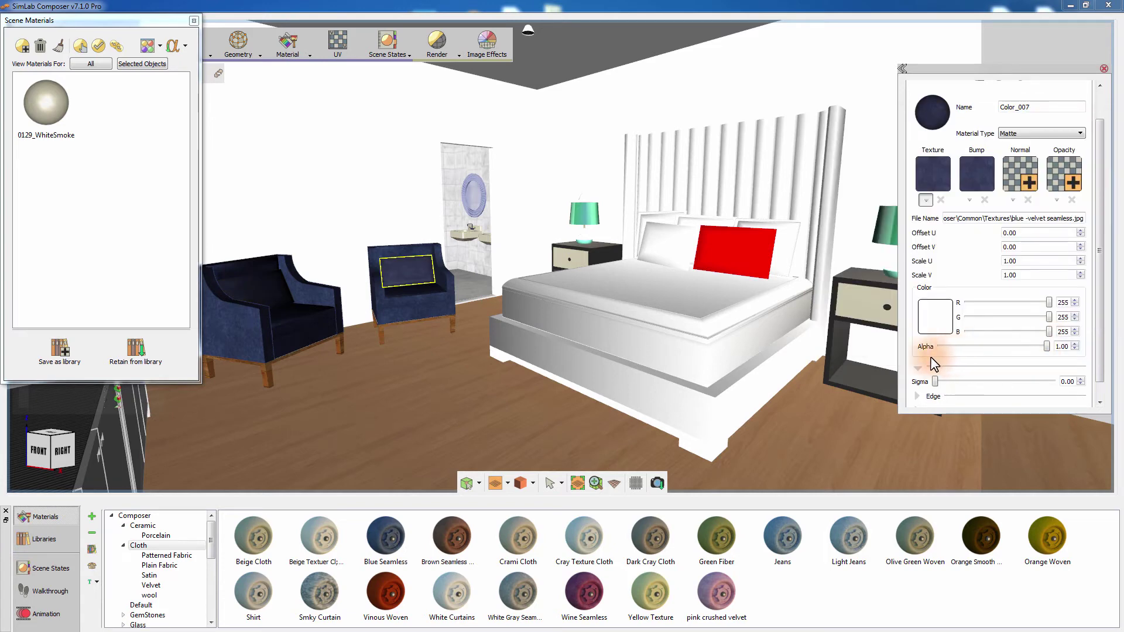
# Step: Orbit the room and show the Walls materials in the library
pyautogui.moveTo(795, 357); pyautogui.dragTo(697, 359)
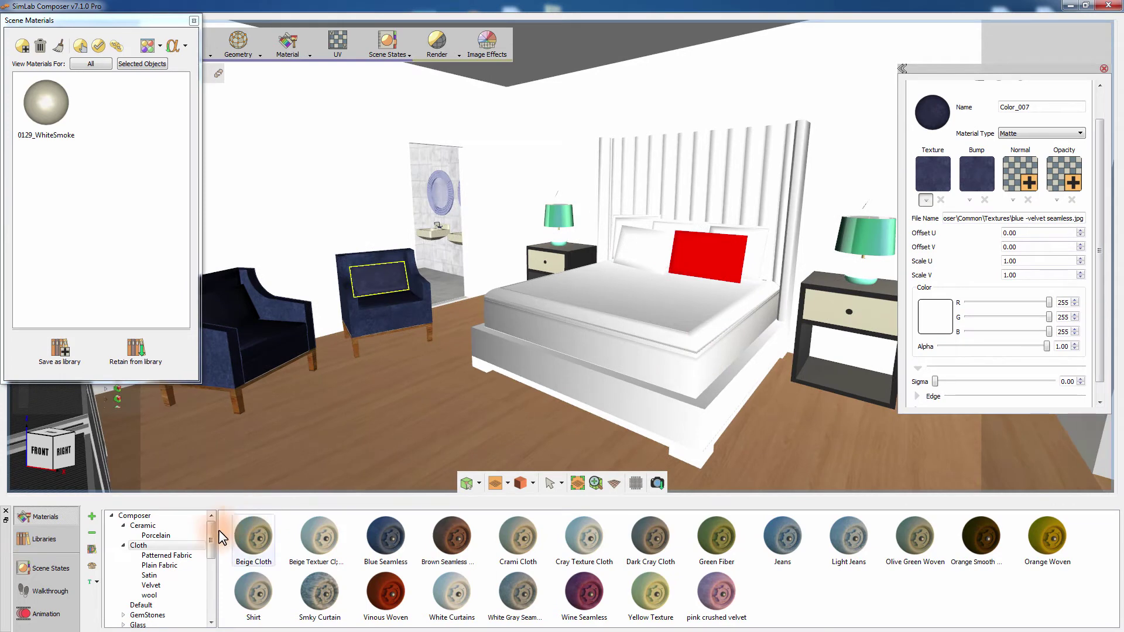
pyautogui.moveTo(212, 537); pyautogui.dragTo(200, 592)
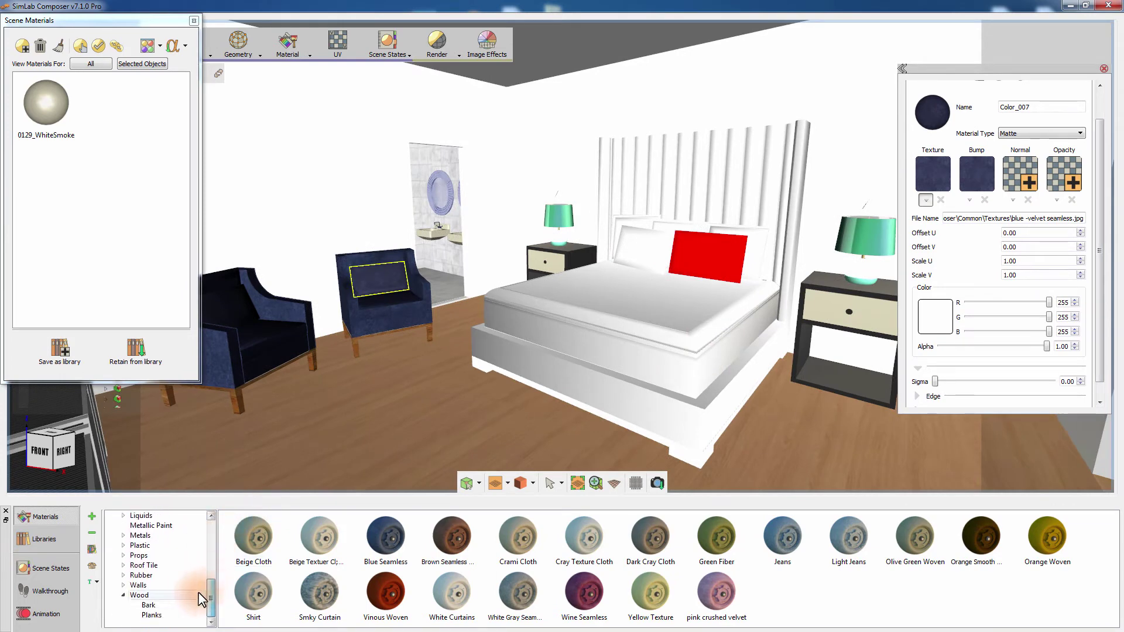
pyautogui.click(186, 595)
pyautogui.click(185, 585)
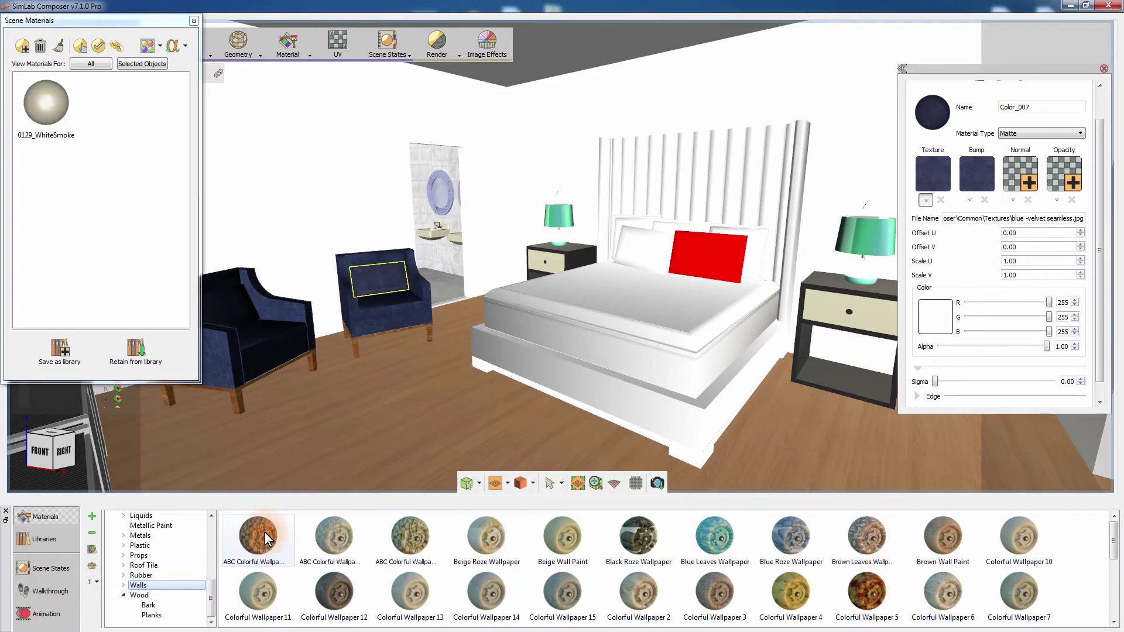
# Step: Apply ABC Colorful Wallpaper 1, undo it, then select the back wall behind the bed
pyautogui.moveTo(265, 532); pyautogui.dragTo(403, 355)
pyautogui.moveTo(672, 96); pyautogui.dragTo(672, 96)
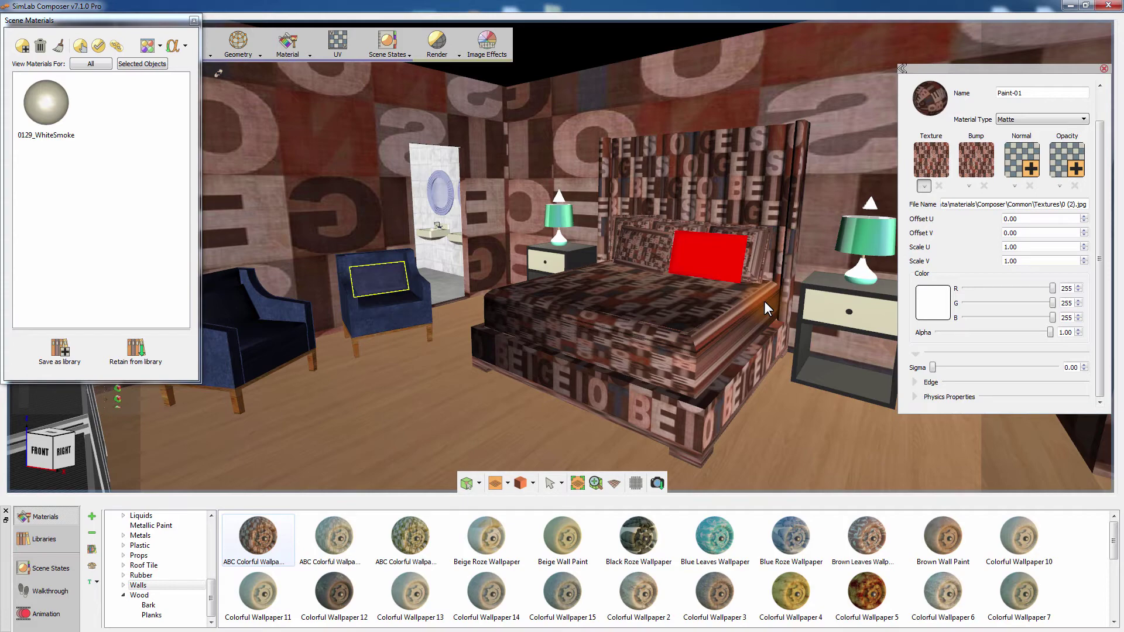
pyautogui.hotkey('ctrl', 'z')
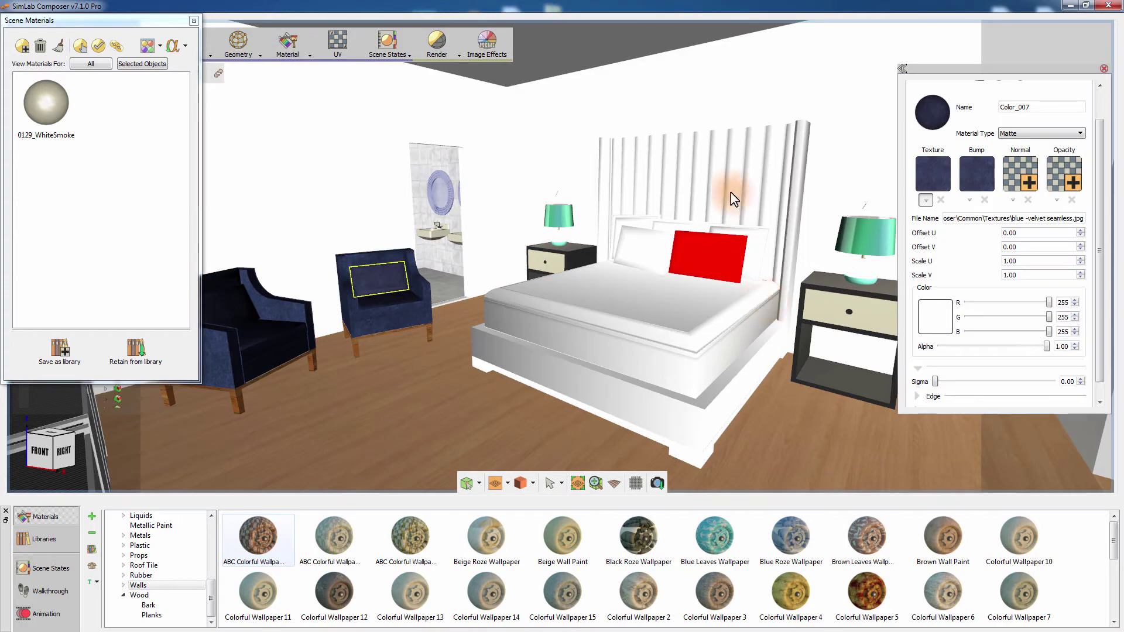
pyautogui.click(708, 78)
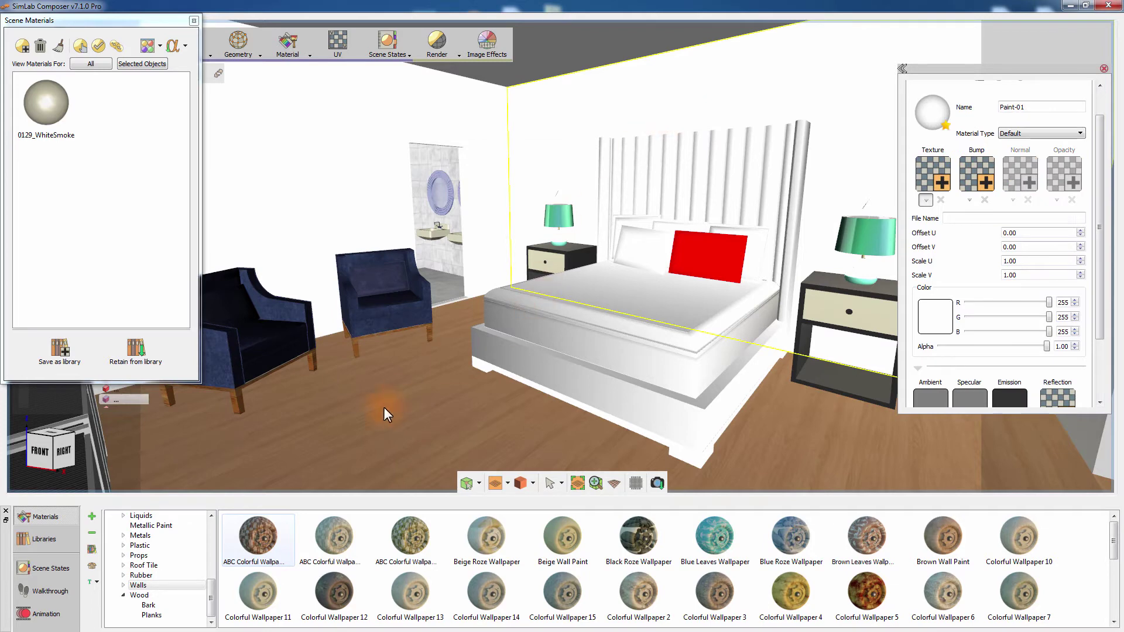
# Step: Apply ABC Colorful Wallpaper 1 to the back wall
pyautogui.moveTo(260, 512); pyautogui.dragTo(556, 178)
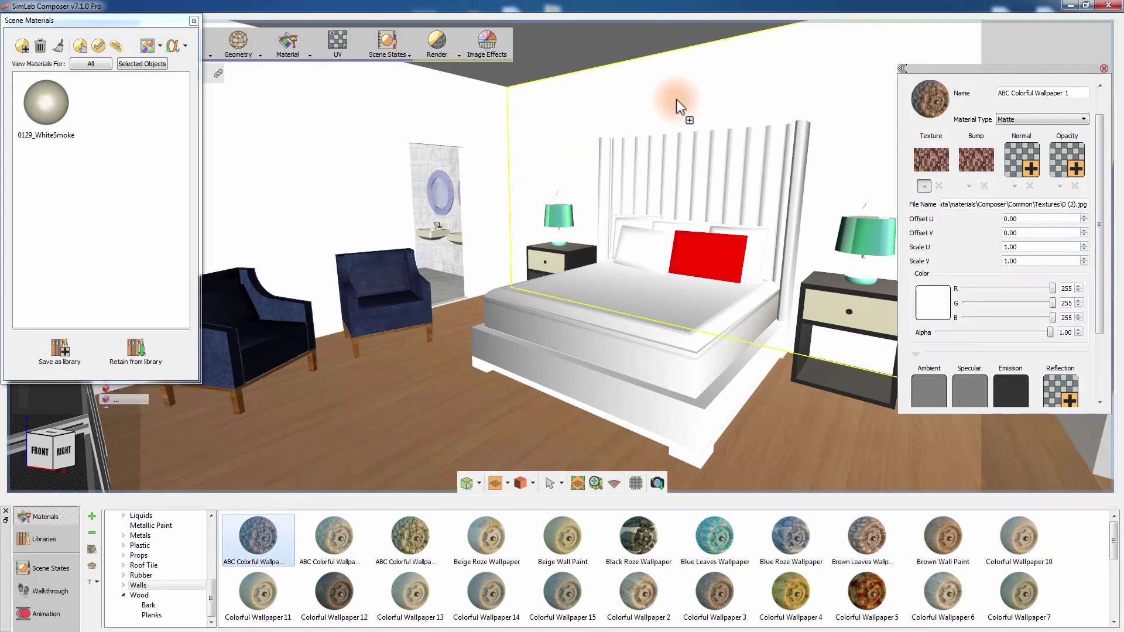
pyautogui.moveTo(676, 99); pyautogui.dragTo(676, 99)
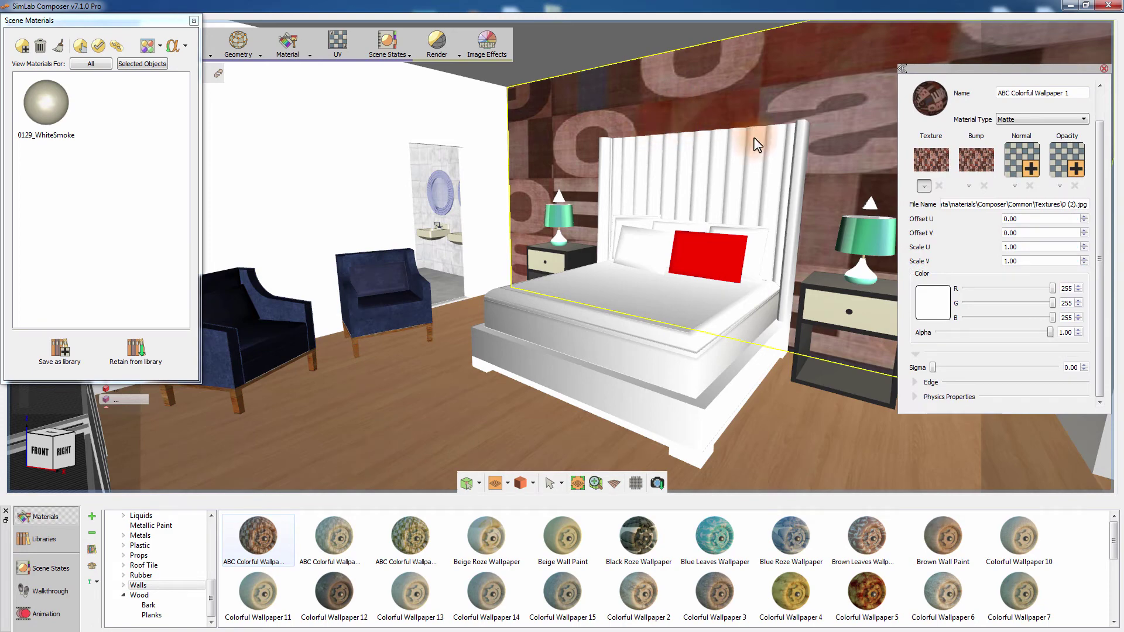
pyautogui.moveTo(789, 365); pyautogui.dragTo(743, 317, button='middle')
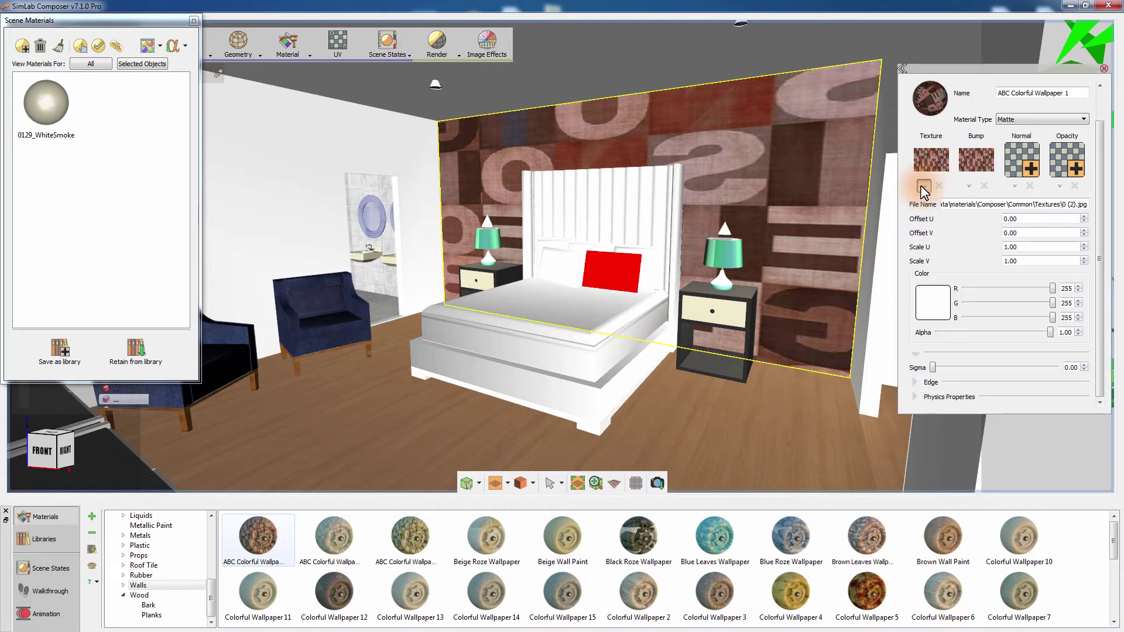
# Step: Set Offset U 0.1 and Scale U/V 3, then replace it with ABC Colorful Wallpaper 2
pyautogui.doubleClick(1026, 219)
pyautogui.write('0.1')
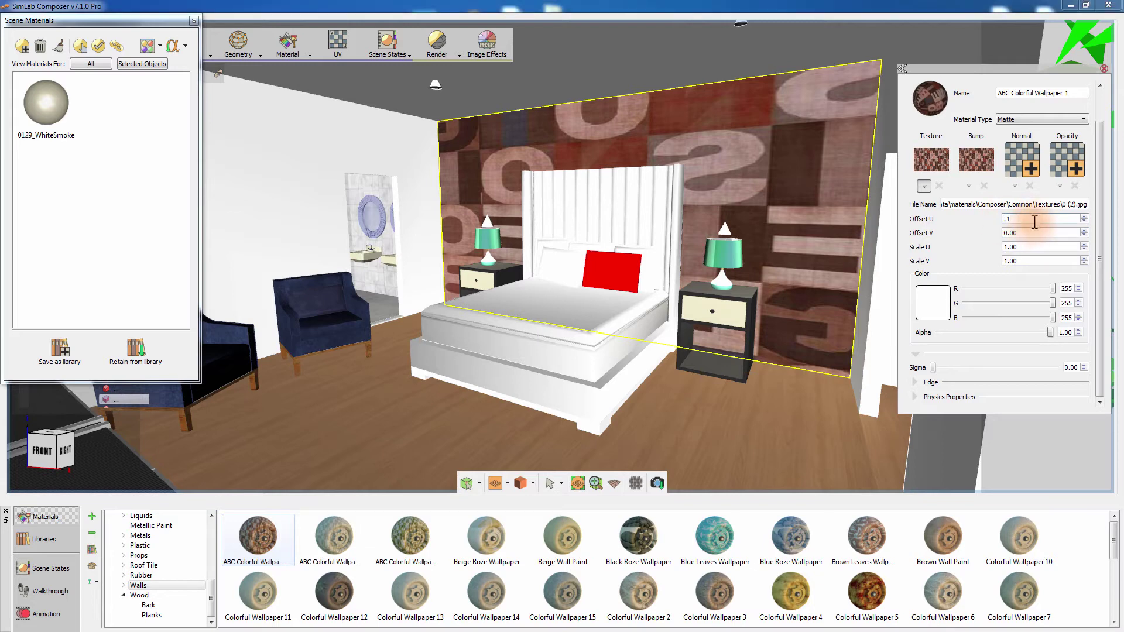
pyautogui.press('Return')
pyautogui.write('1.00')
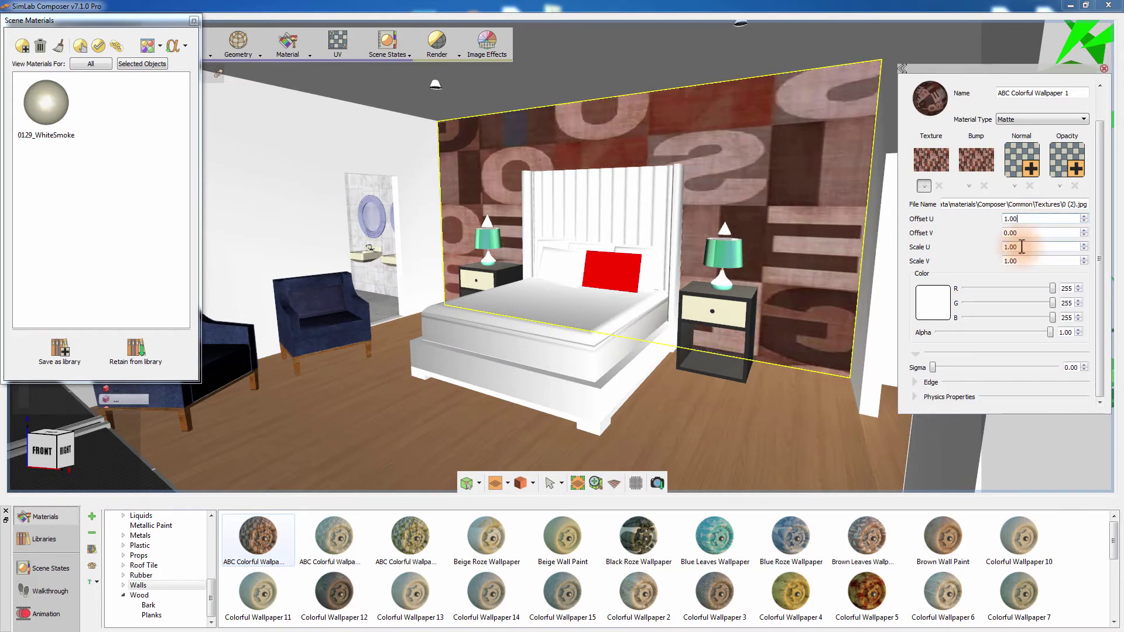
pyautogui.doubleClick(1022, 246)
pyautogui.write('3')
pyautogui.press('Return')
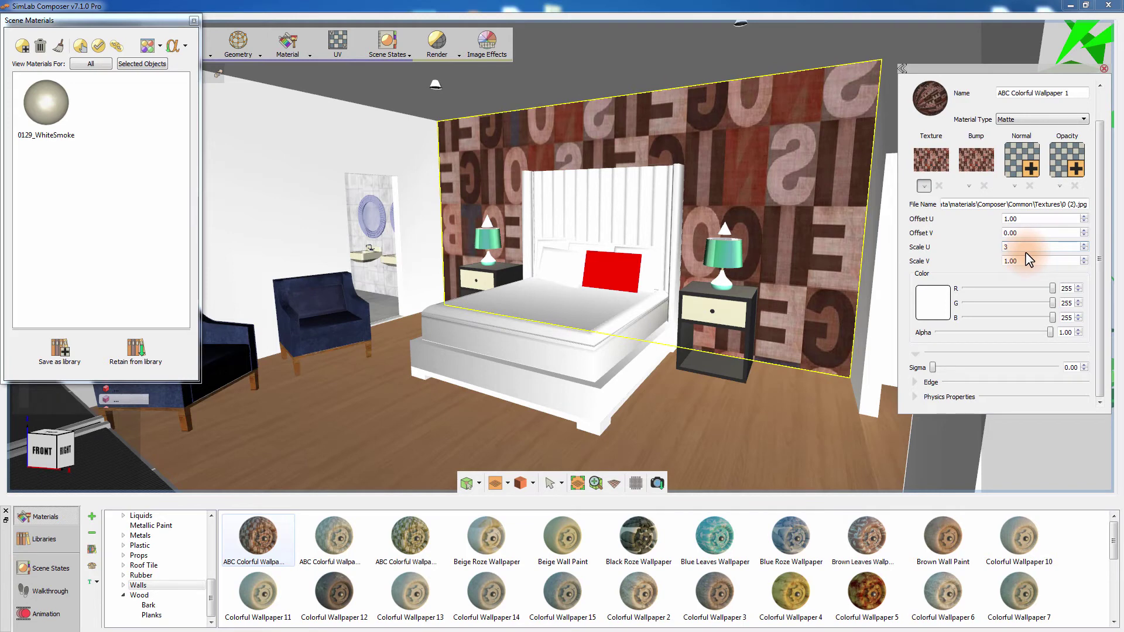
pyautogui.doubleClick(1016, 261)
pyautogui.write('3')
pyautogui.press('Return')
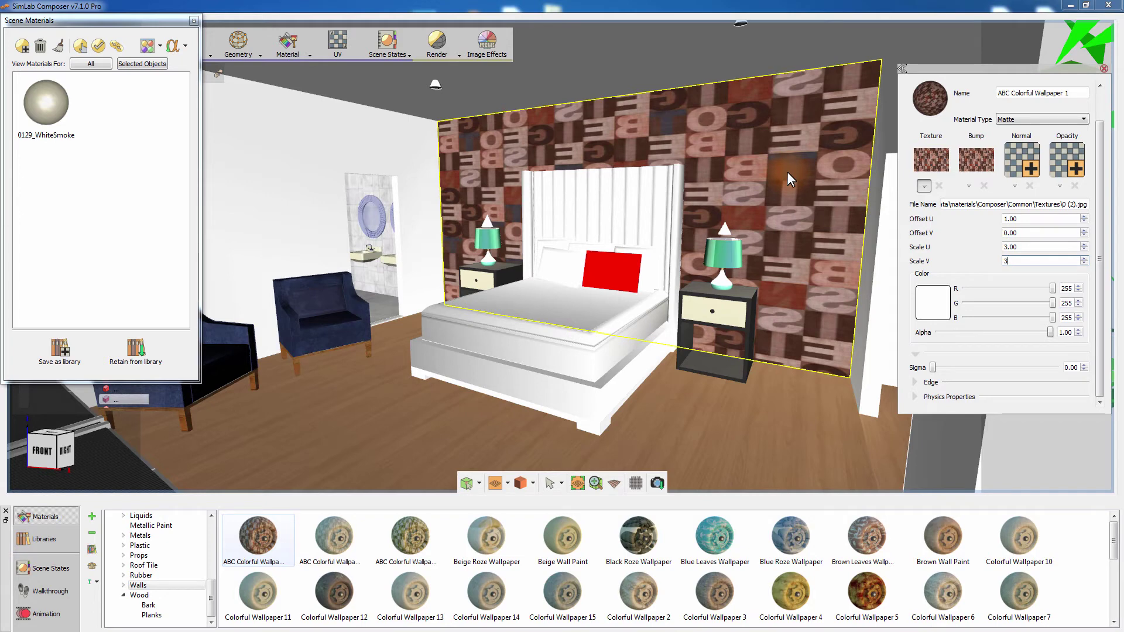
pyautogui.moveTo(334, 527); pyautogui.dragTo(730, 151)
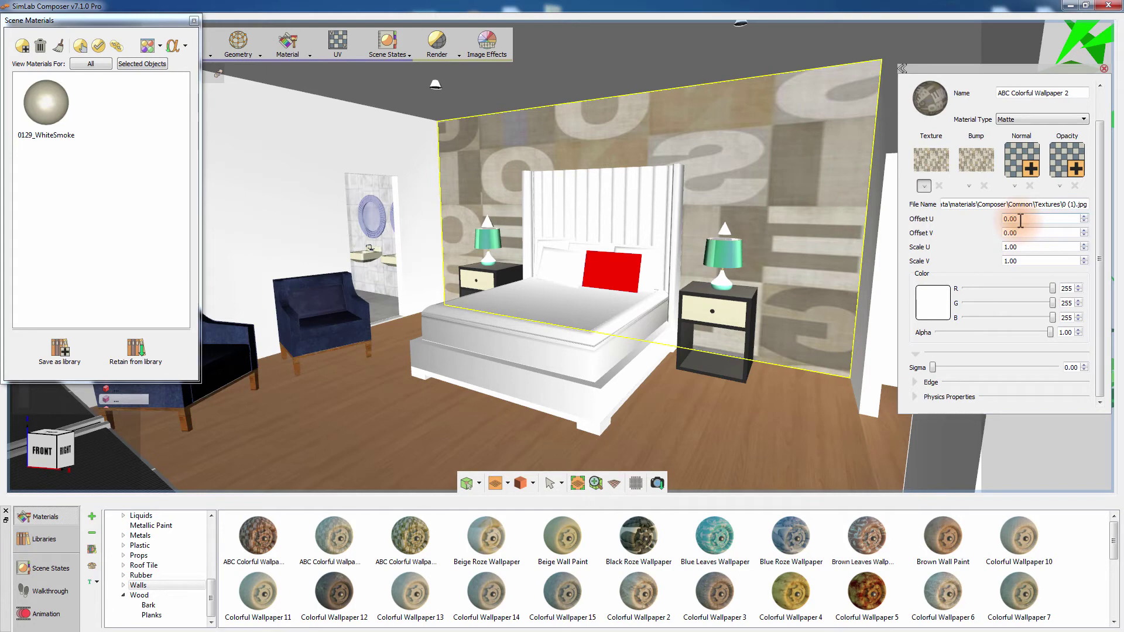
# Step: Set the wallpaper's Scale U and Scale V to 5
pyautogui.doubleClick(1028, 246)
pyautogui.write('5')
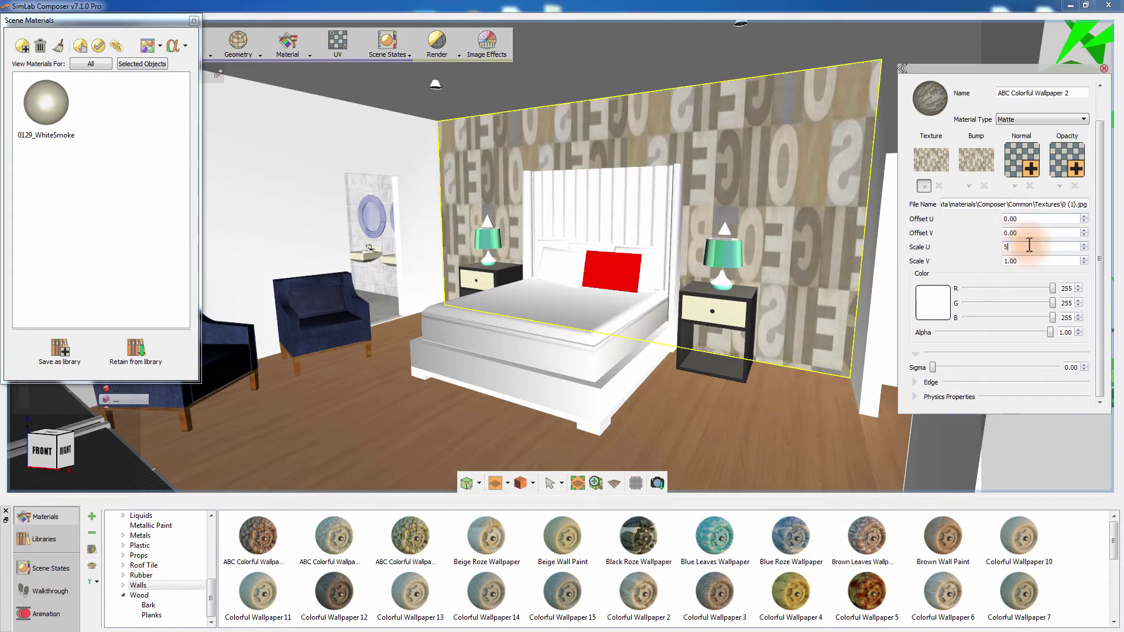
pyautogui.press('Tab')
pyautogui.write('5')
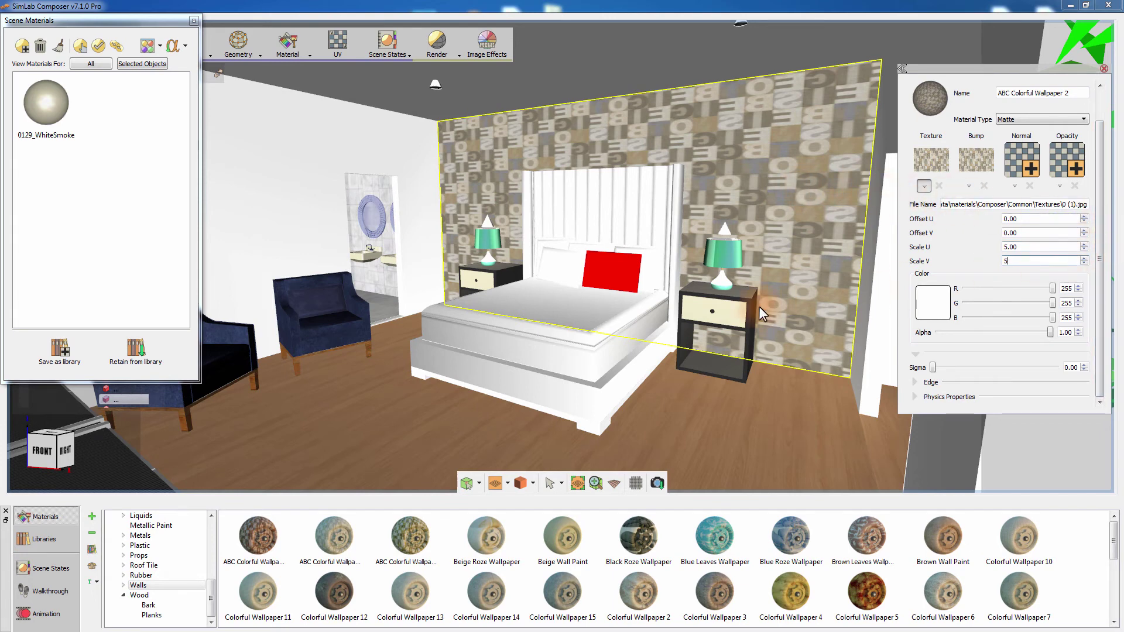
# Step: Tint the wallpaper cream (255, 244, 202) and select the floor
pyautogui.click(930, 307)
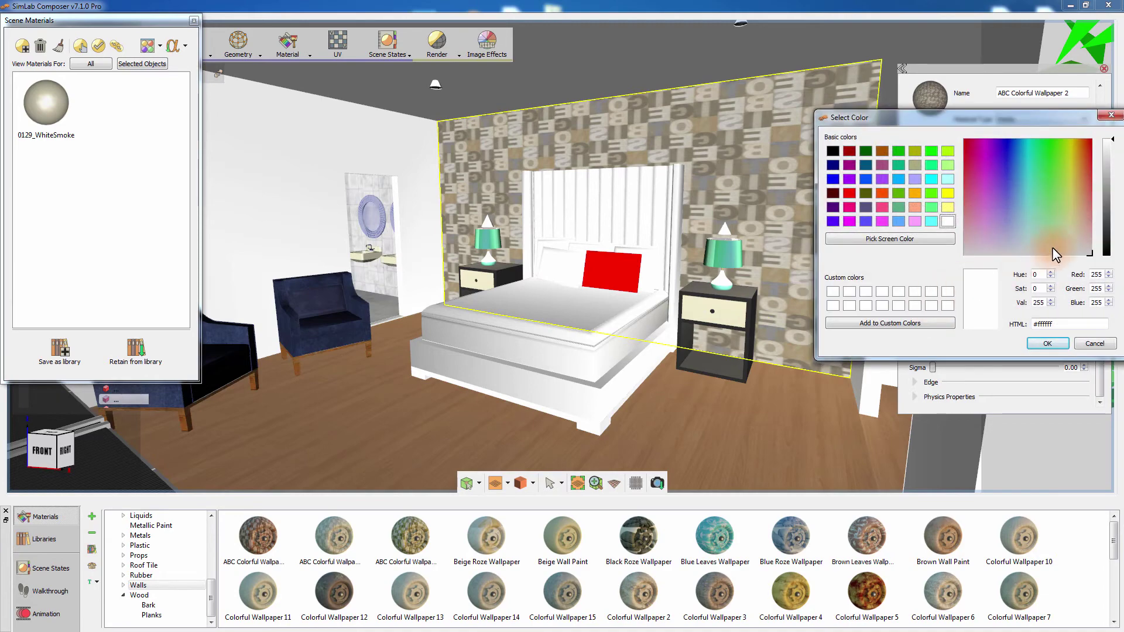
pyautogui.click(1076, 228)
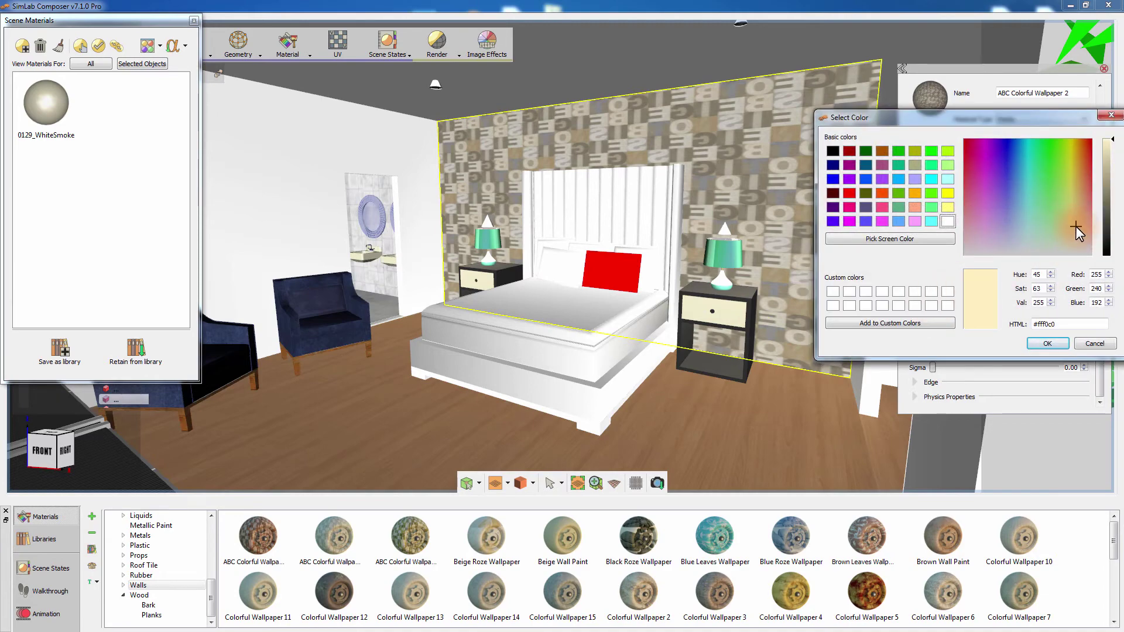
pyautogui.click(1054, 343)
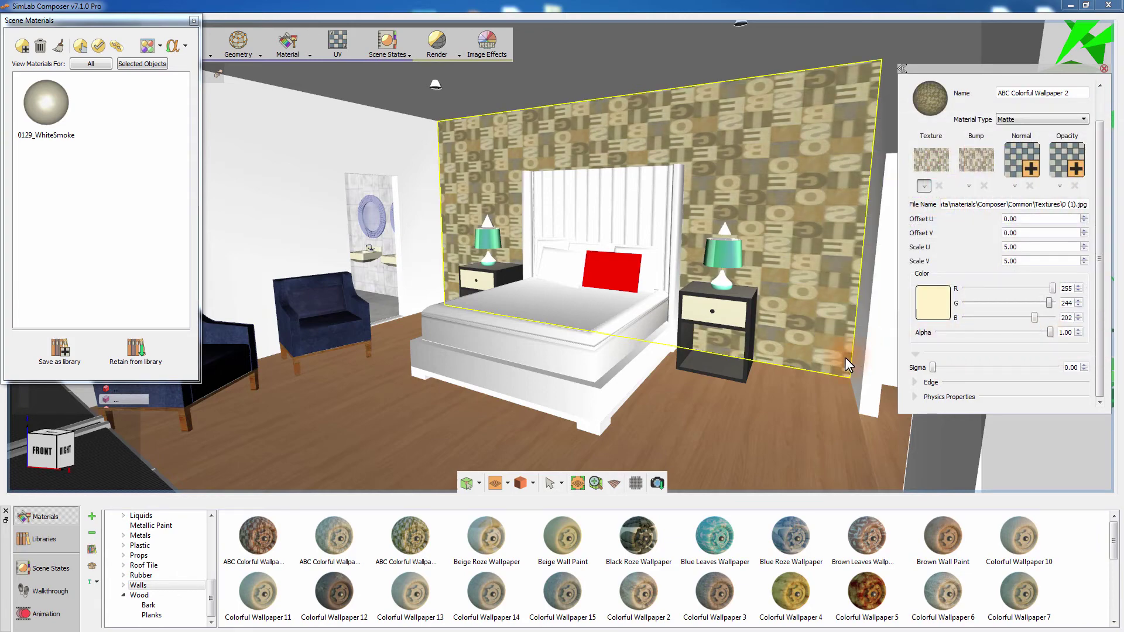
pyautogui.moveTo(838, 342); pyautogui.dragTo(694, 276)
pyautogui.click(690, 356)
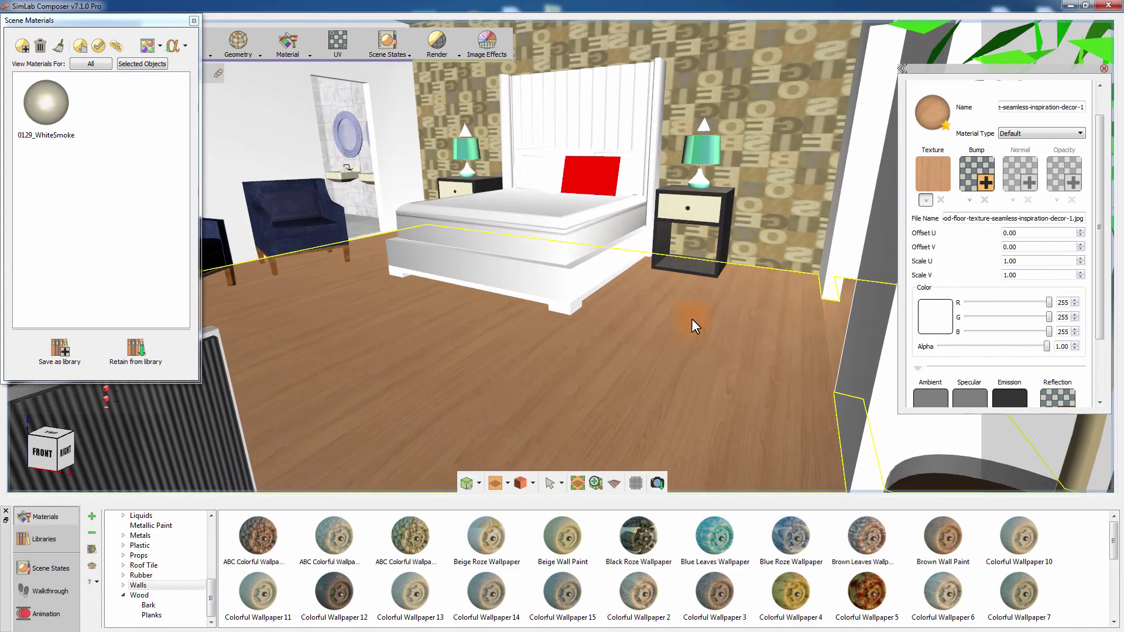
# Step: Make the floor material Plastic with roughness 0.26
pyautogui.click(1019, 136)
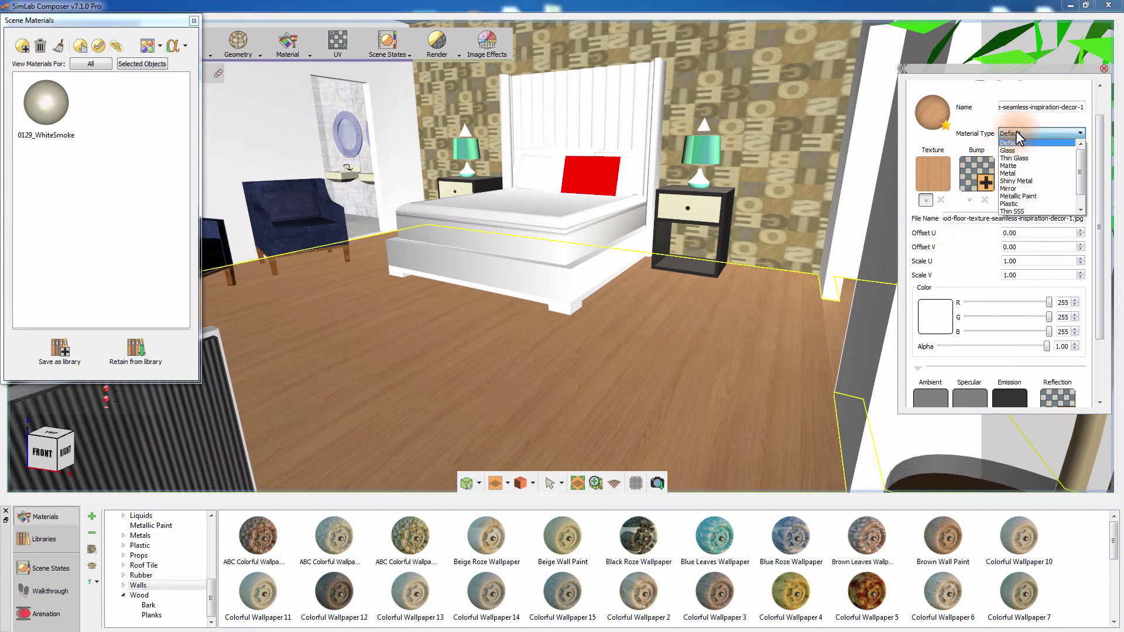
pyautogui.click(1018, 205)
pyautogui.moveTo(1102, 215); pyautogui.dragTo(1089, 318)
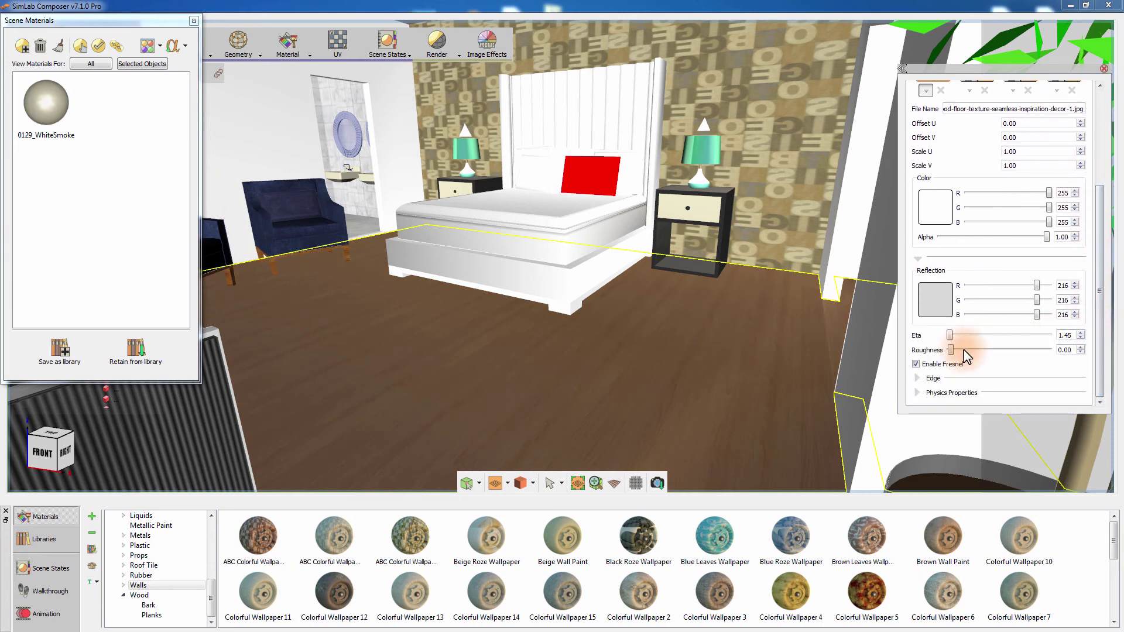
pyautogui.moveTo(954, 349); pyautogui.dragTo(974, 350)
# Step: Load wood_color.jpg as the floor texture
pyautogui.moveTo(1096, 279); pyautogui.dragTo(1092, 163)
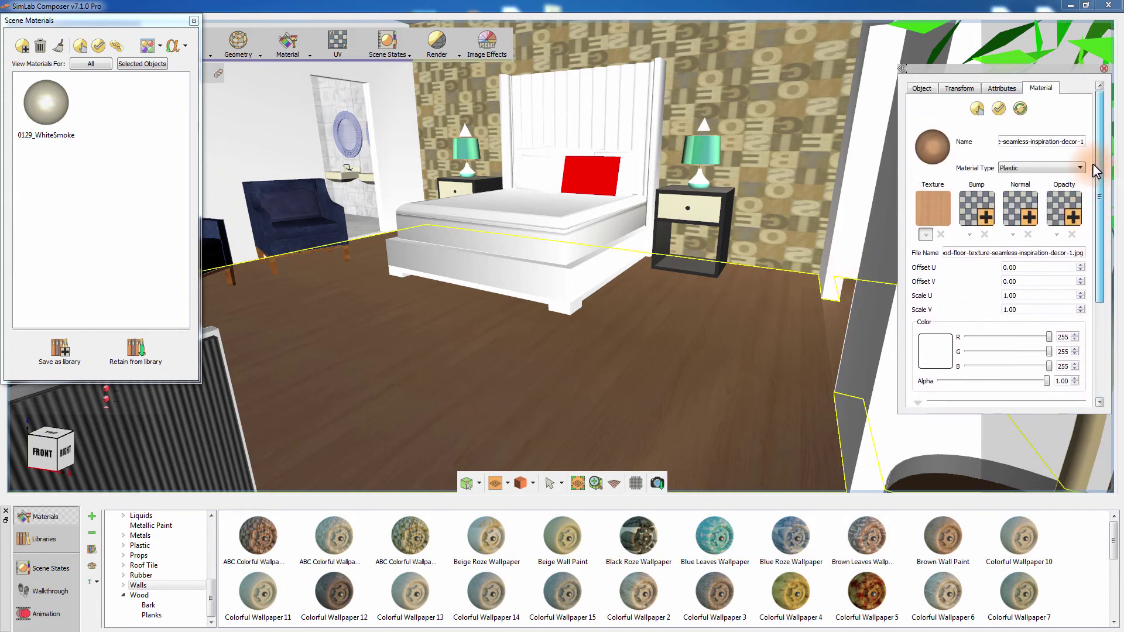
pyautogui.click(938, 211)
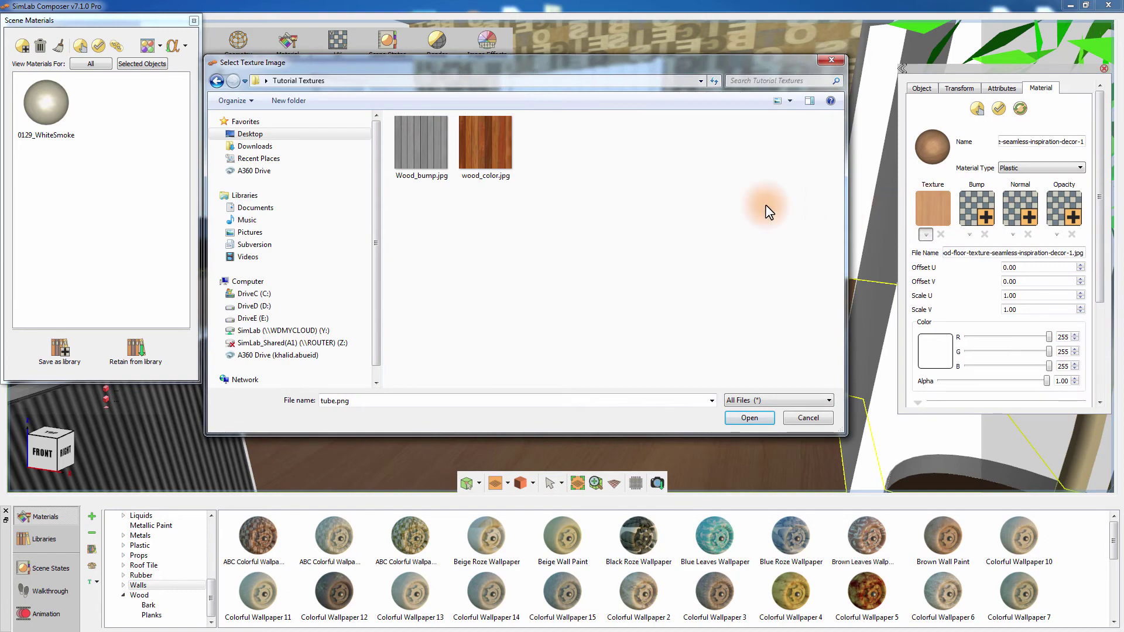
pyautogui.click(494, 154)
pyautogui.doubleClick(489, 146)
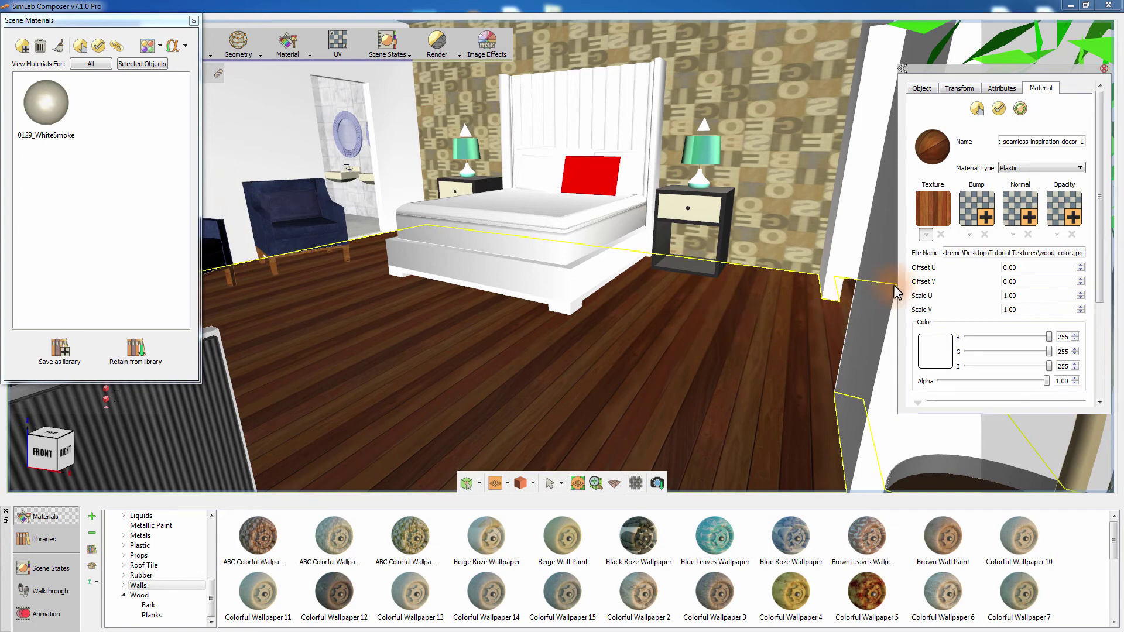
# Step: Add Wood_bump.jpg as the floor bump map with strength 0.30
pyautogui.click(977, 218)
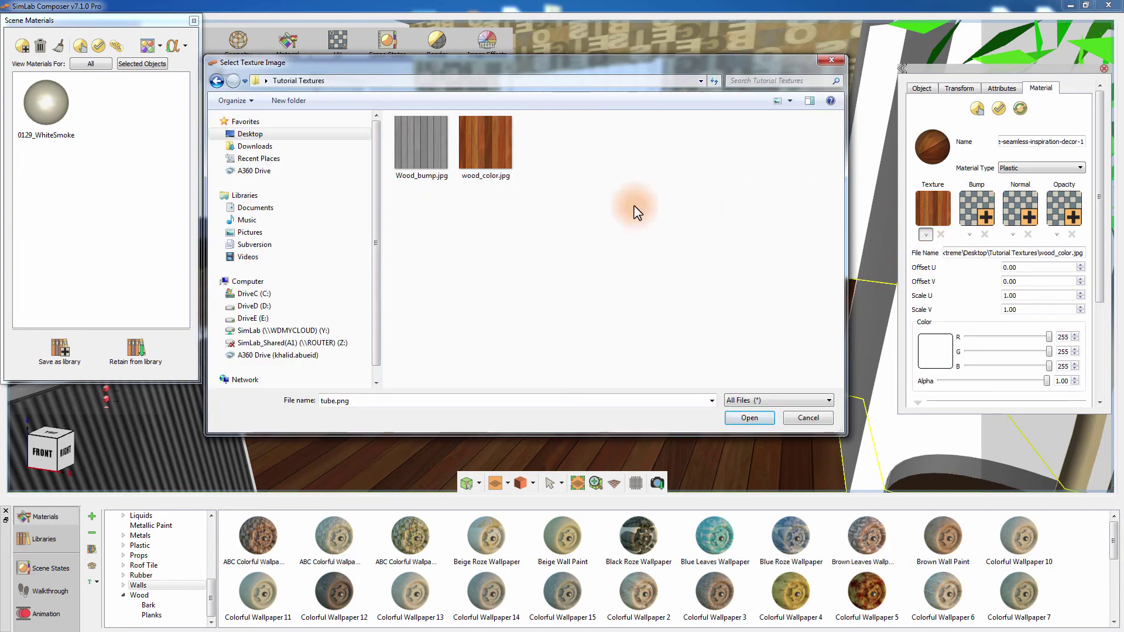
pyautogui.click(430, 158)
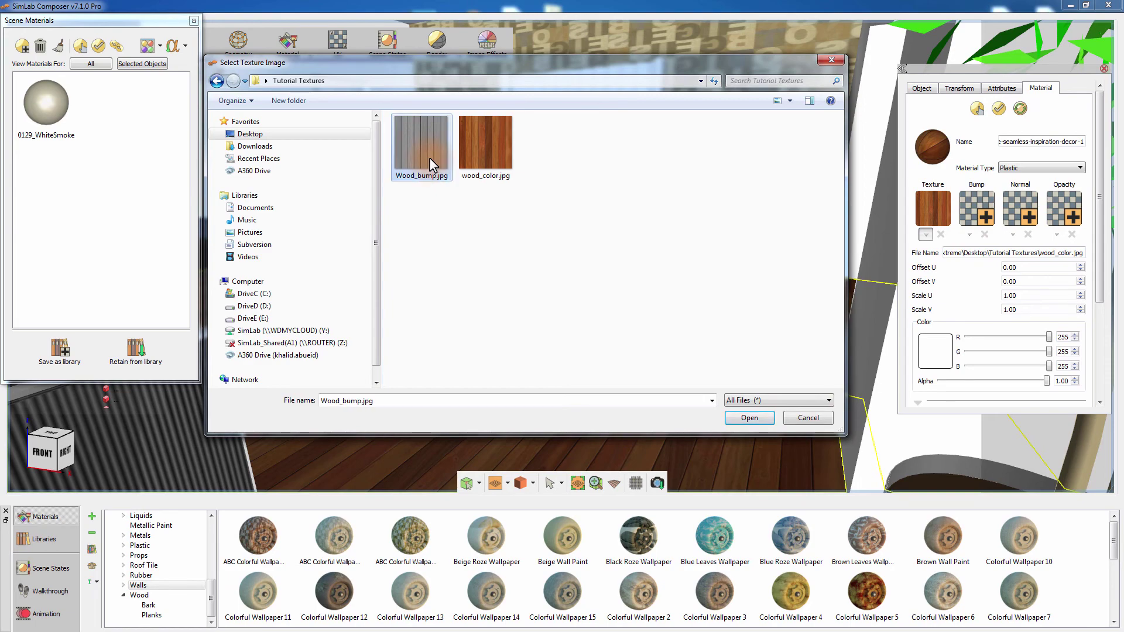
pyautogui.doubleClick(429, 151)
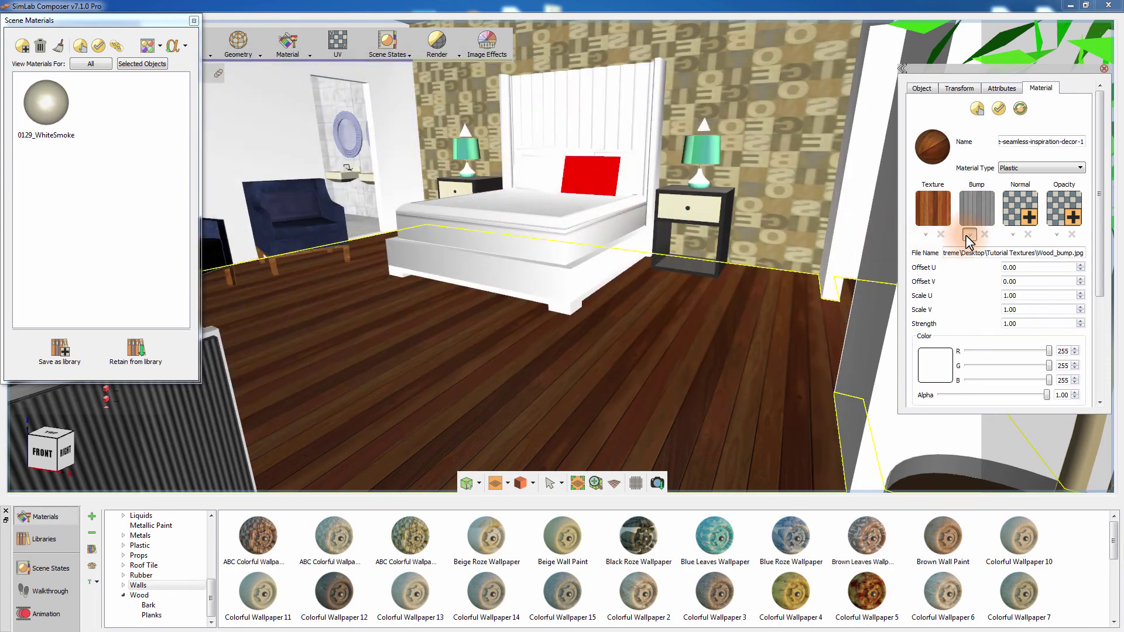
pyautogui.click(727, 358)
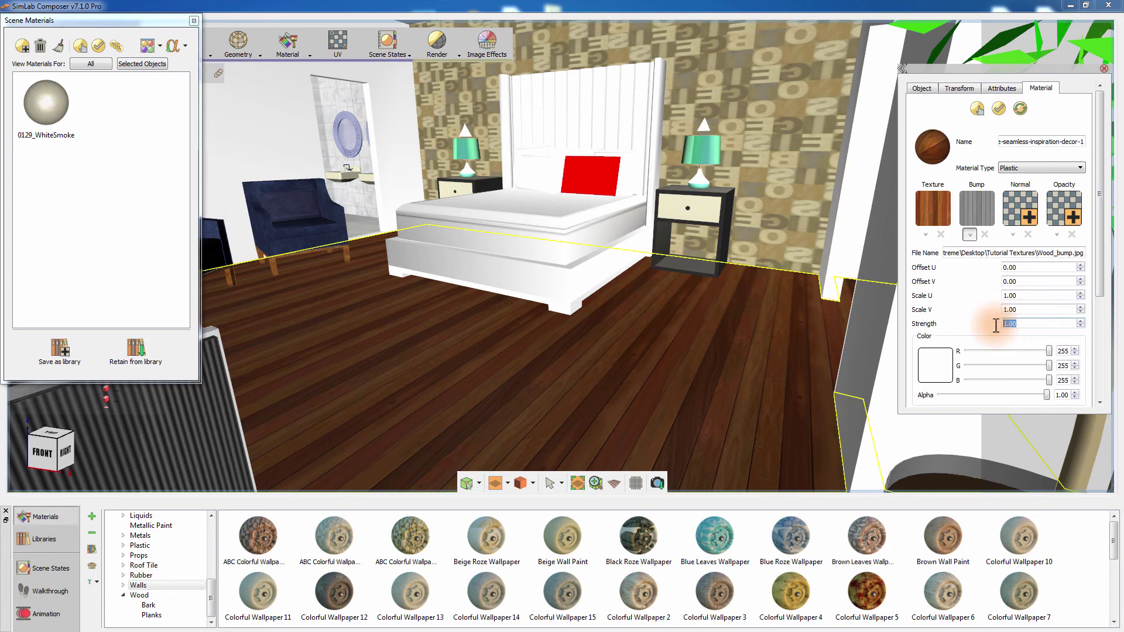
pyautogui.write('.3')
pyautogui.click(981, 320)
pyautogui.moveTo(686, 280)
pyautogui.mouseDown()
pyautogui.moveTo(679, 271)
pyautogui.moveTo(667, 356)
pyautogui.mouseUp()
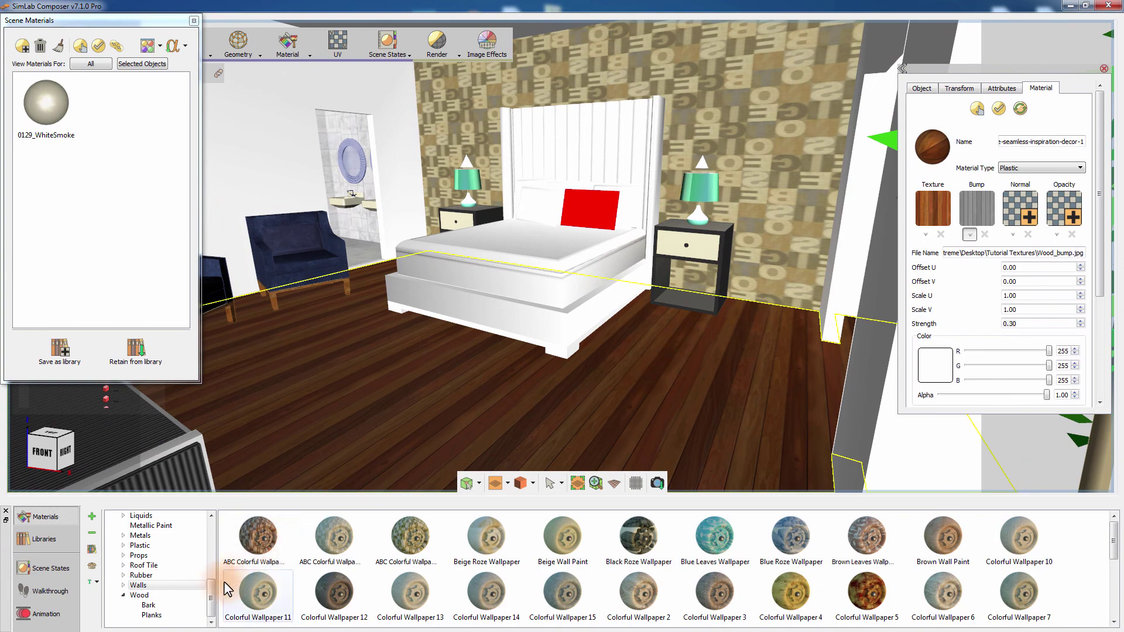
# Step: Apply the reddish Smooth Wood material to the nightstands
pyautogui.click(140, 595)
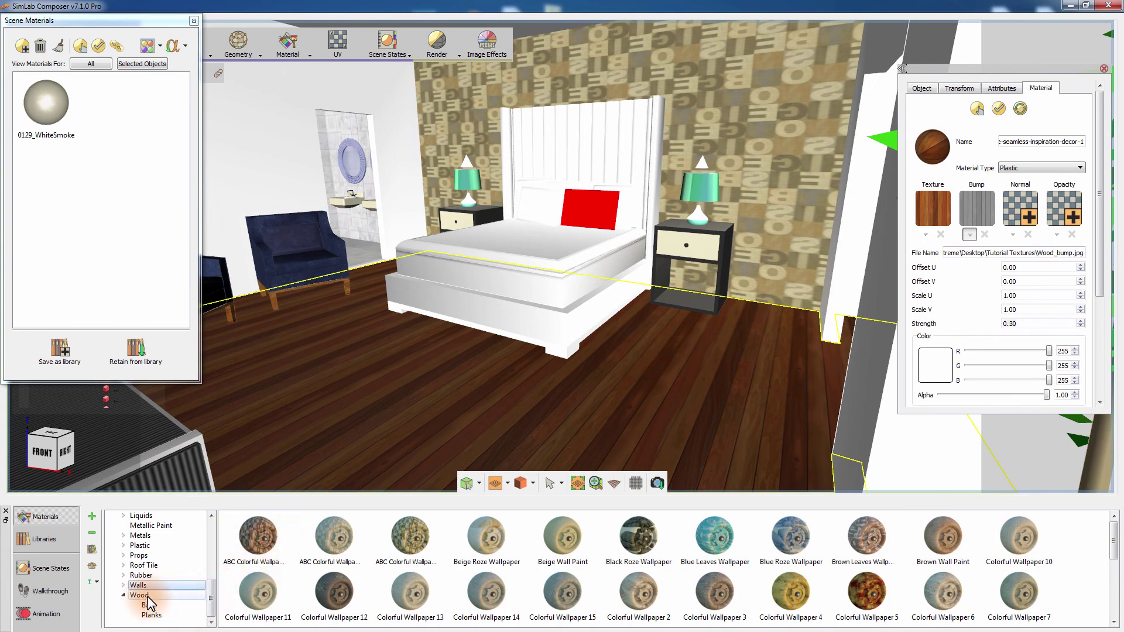
pyautogui.click(387, 593)
pyautogui.moveTo(416, 553); pyautogui.dragTo(730, 250)
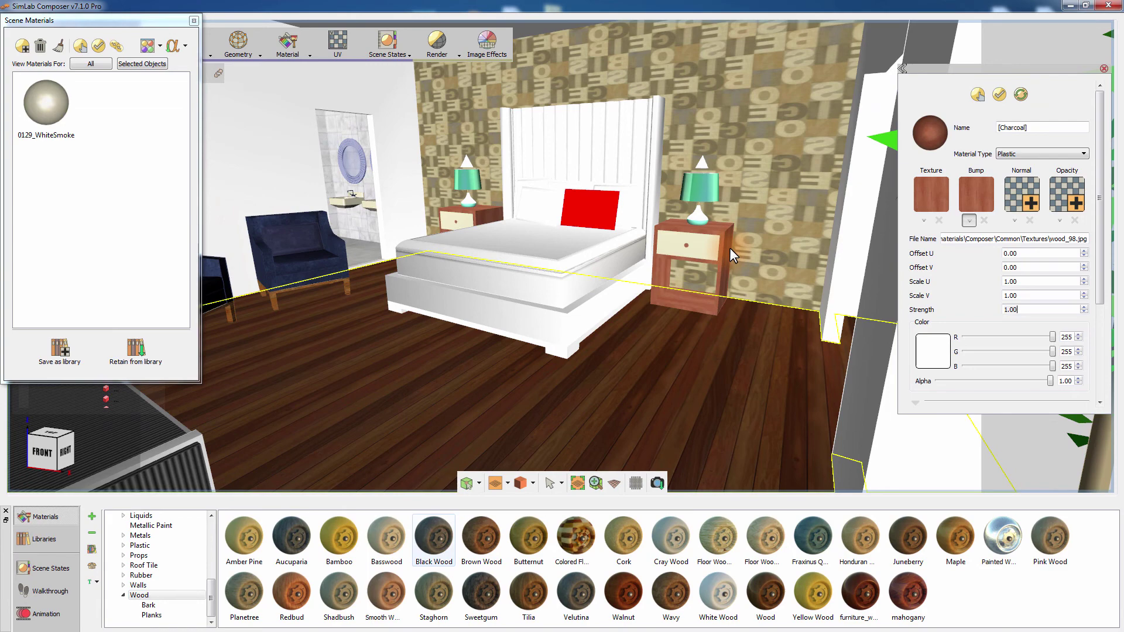
# Step: Apply White Wood to the bed base
pyautogui.click(578, 325)
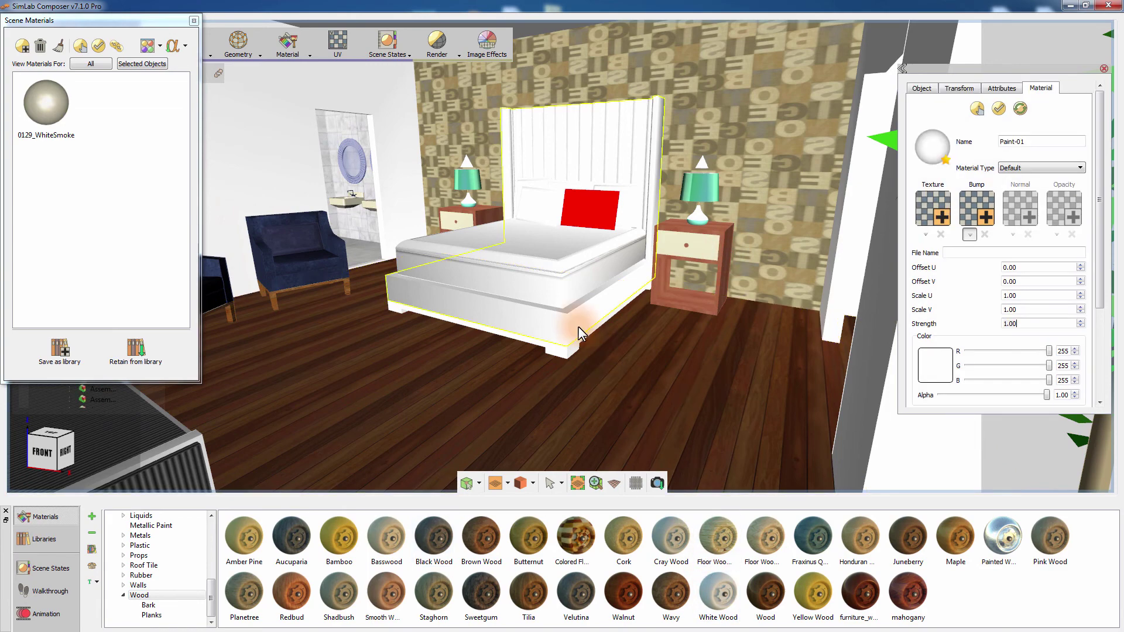
pyautogui.moveTo(716, 606); pyautogui.dragTo(559, 349)
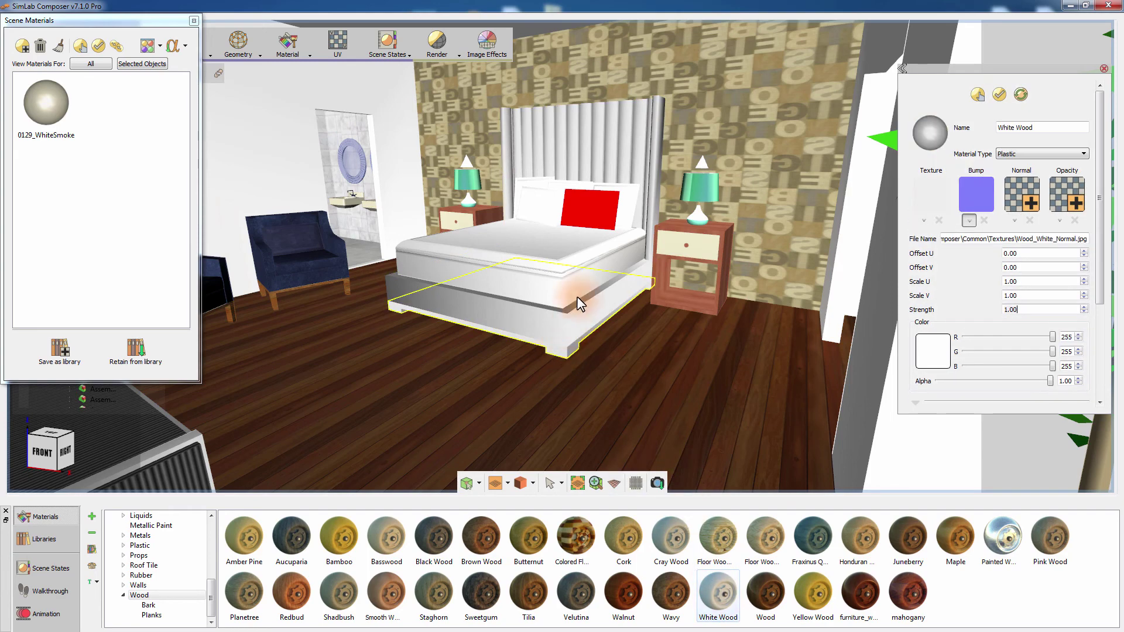
pyautogui.moveTo(586, 303); pyautogui.dragTo(603, 350, button='middle')
pyautogui.moveTo(209, 586); pyautogui.dragTo(217, 530)
pyautogui.click(153, 546)
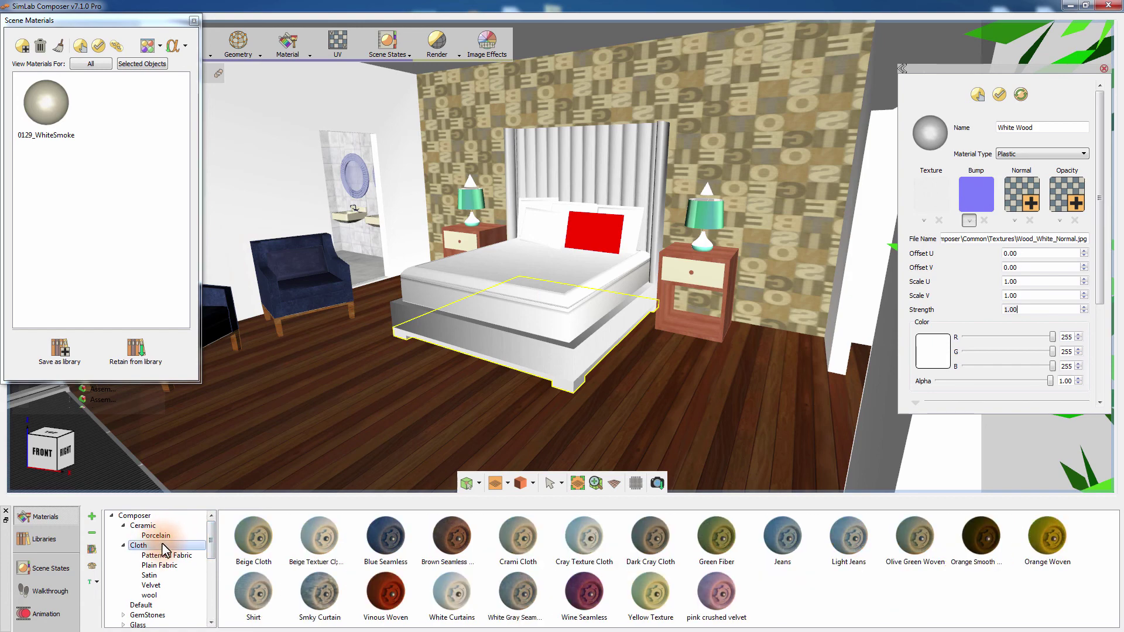
# Step: Apply Gray Velvet from the Cloth > Velvet library to both front pillows
pyautogui.click(153, 595)
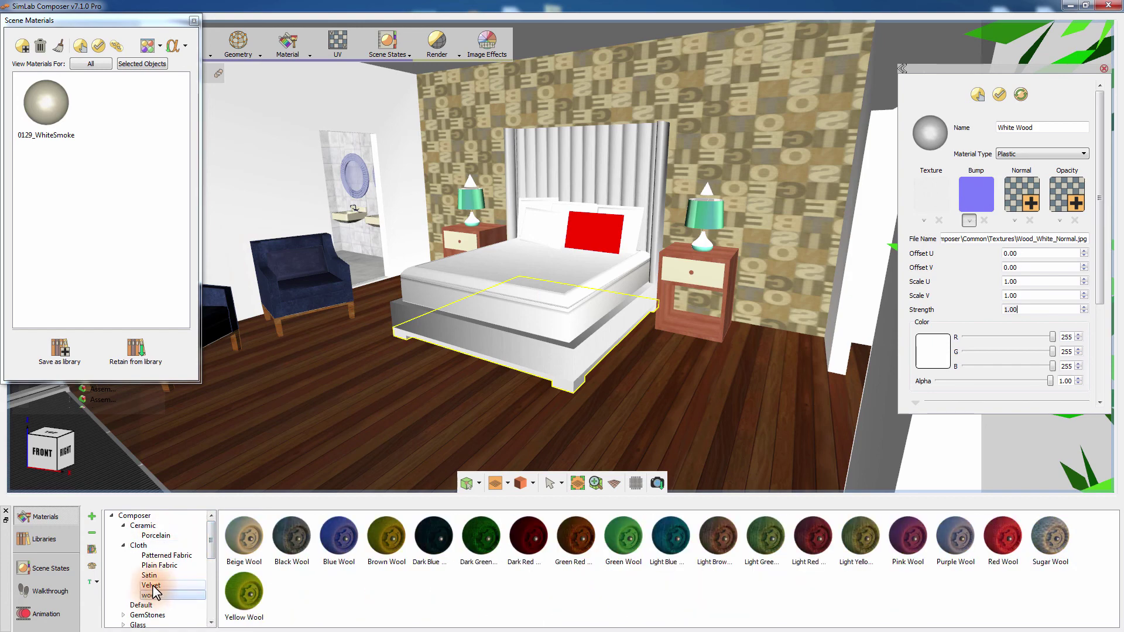
pyautogui.click(152, 585)
pyautogui.moveTo(623, 535); pyautogui.dragTo(544, 205)
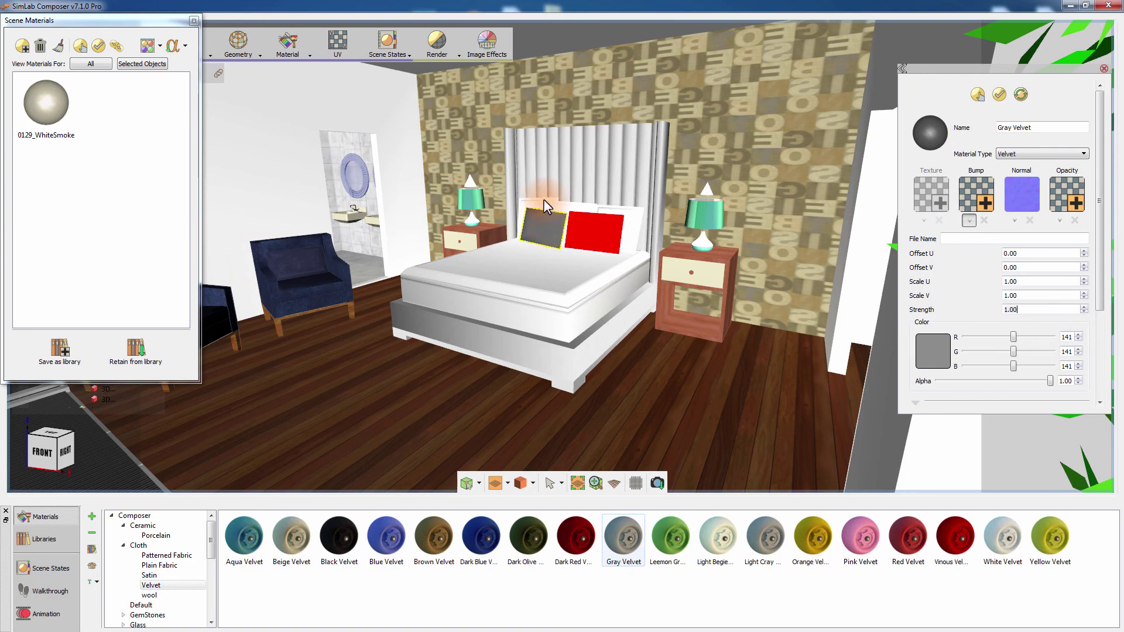
pyautogui.click(581, 232)
pyautogui.moveTo(623, 535); pyautogui.dragTo(632, 227)
# Step: Give the headboard cushions Leemon Green Velvet and start the photorealistic render
pyautogui.click(578, 206)
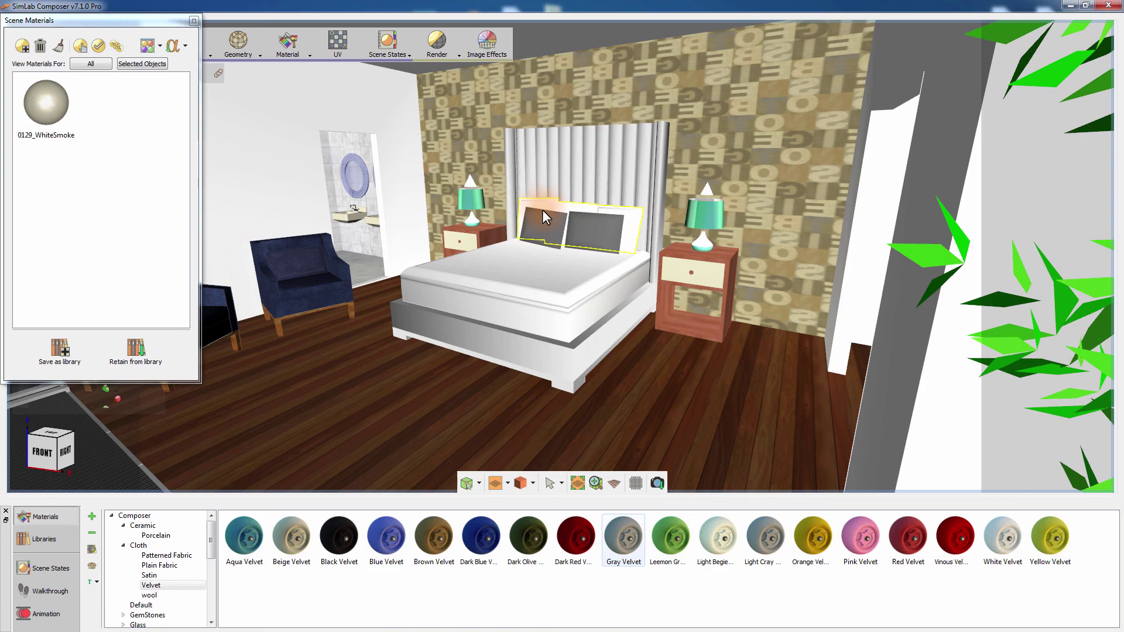
pyautogui.moveTo(670, 536); pyautogui.dragTo(651, 217)
pyautogui.click(217, 33)
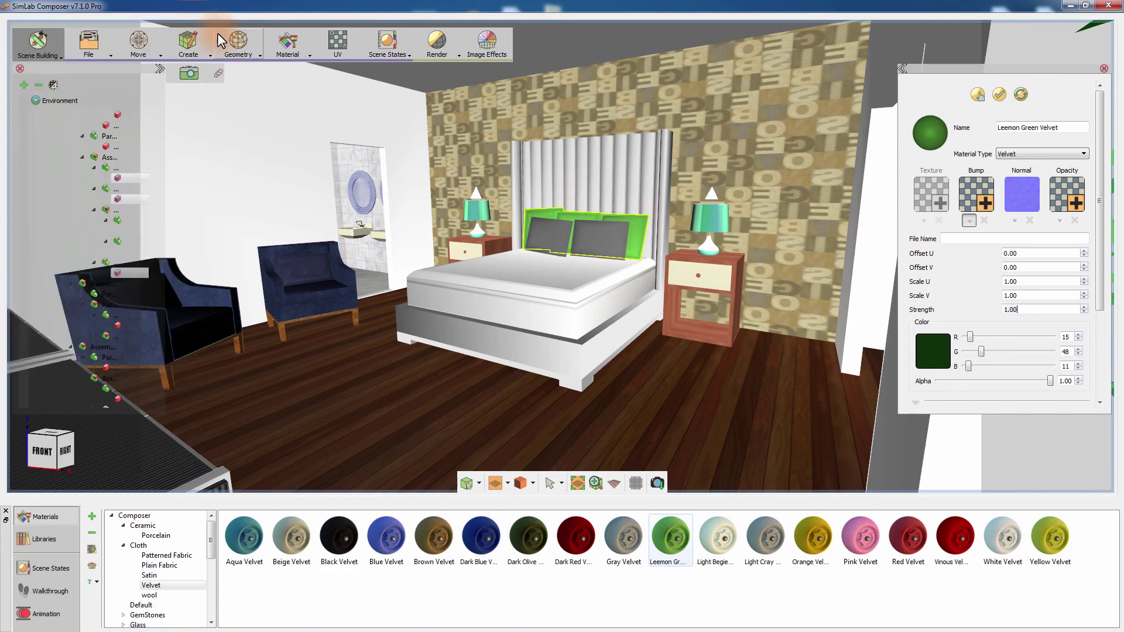
pyautogui.click(431, 51)
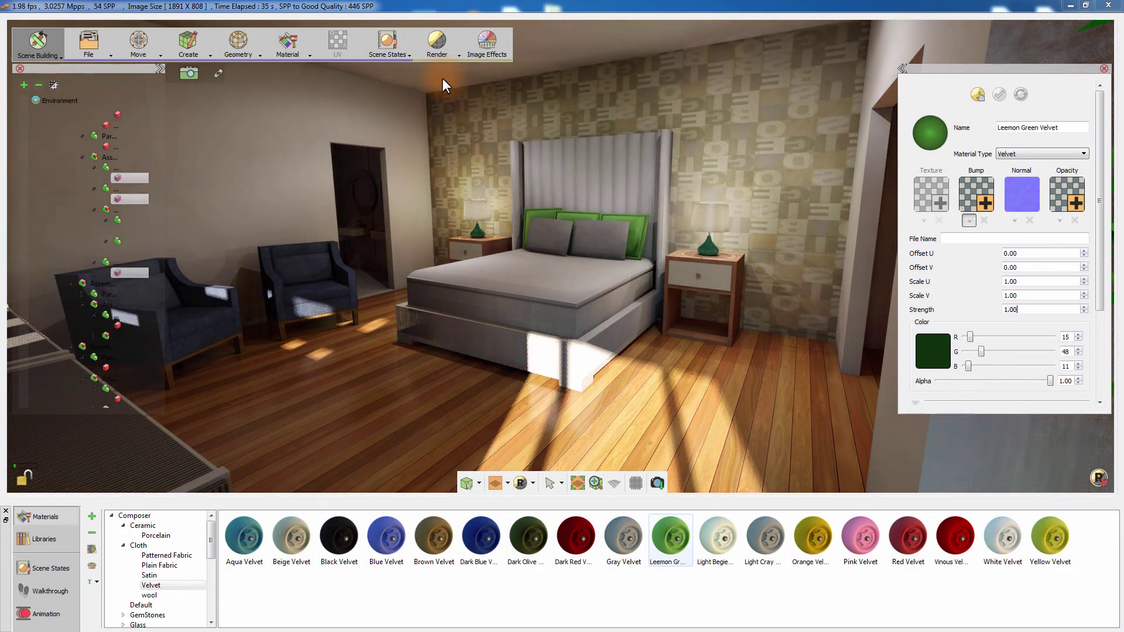